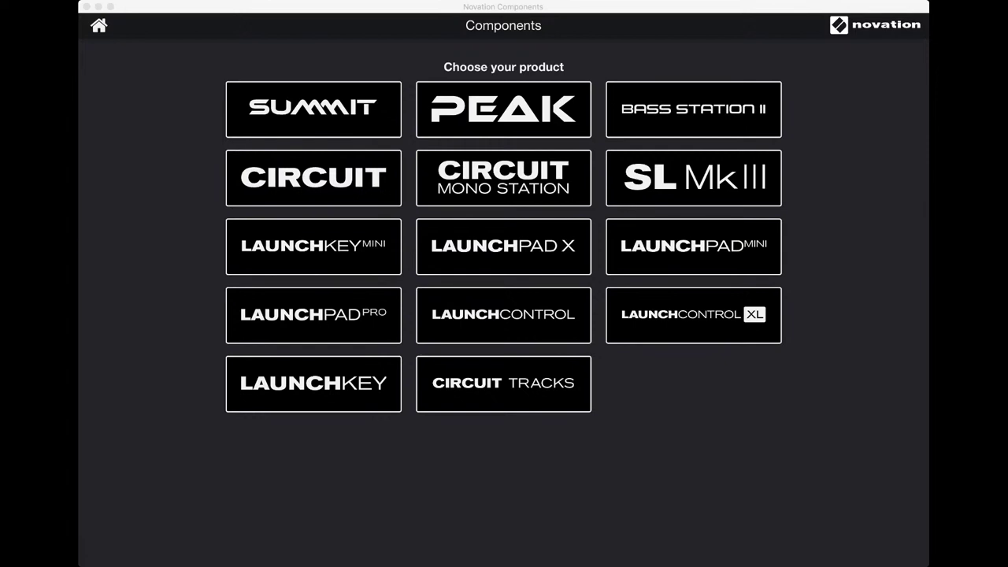
Open the Factory Pack for Circuit Tracks and look through its projects, samples and patches.
{"action": "left_click", "coordinate": [504, 383]}
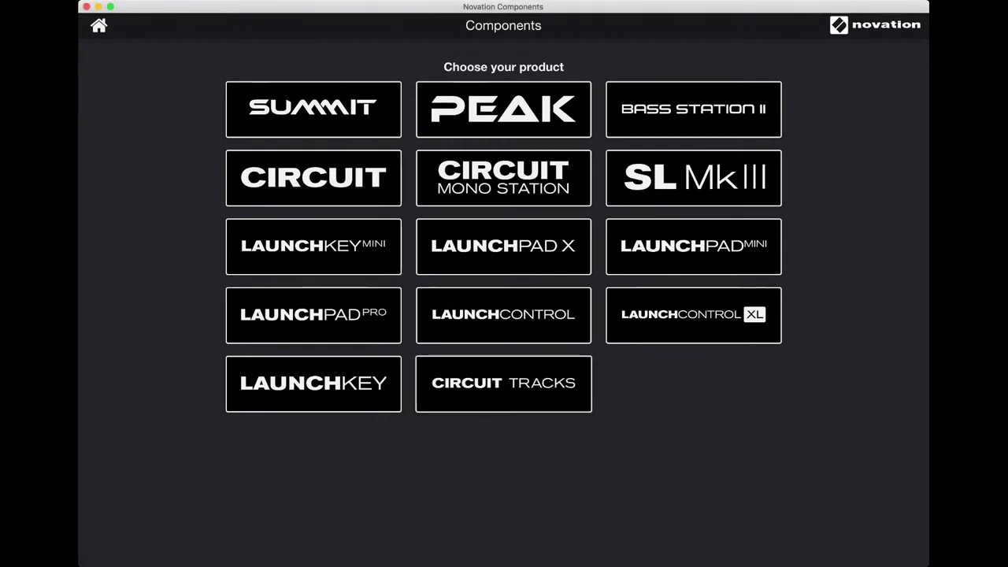
{"action": "left_click", "coordinate": [504, 383]}
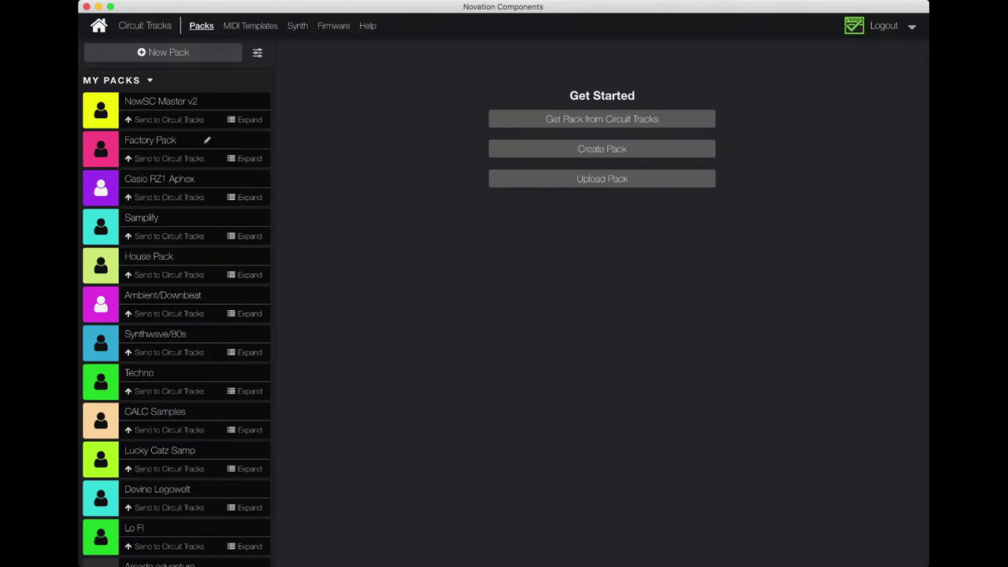
{"action": "left_click", "coordinate": [151, 140]}
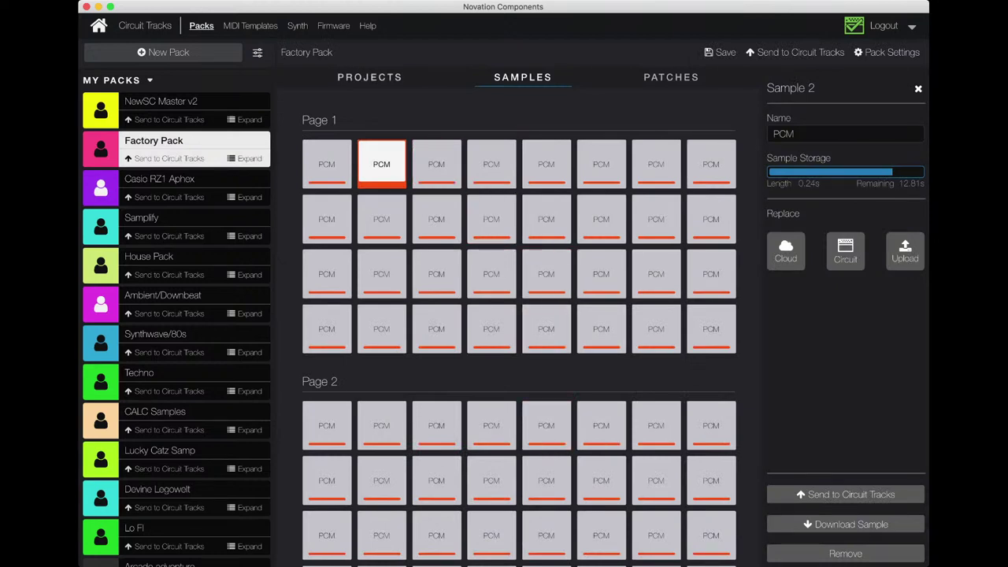
{"action": "left_click", "coordinate": [369, 77]}
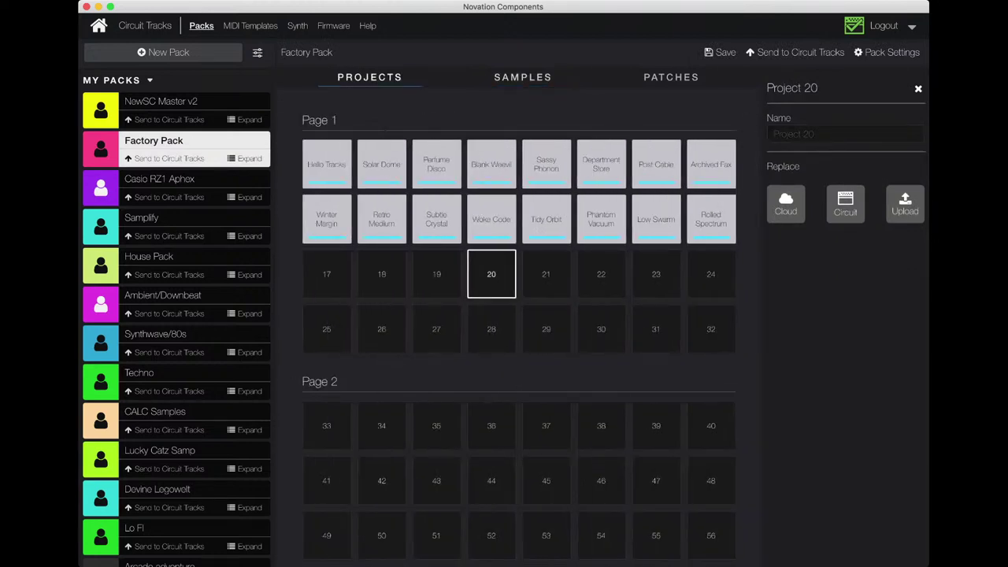
{"action": "left_click", "coordinate": [523, 77]}
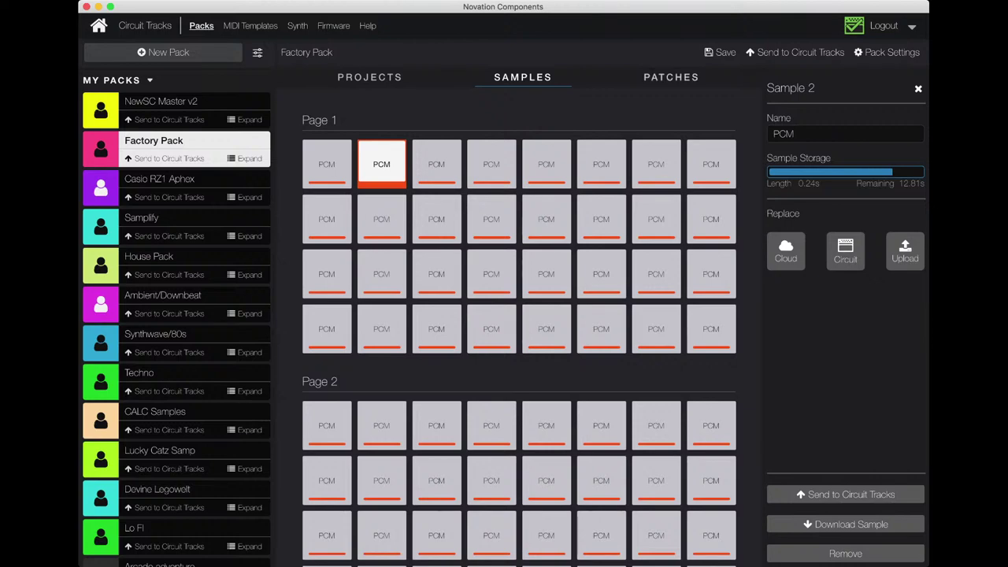
{"action": "left_click", "coordinate": [671, 77]}
{"action": "left_click", "coordinate": [523, 77]}
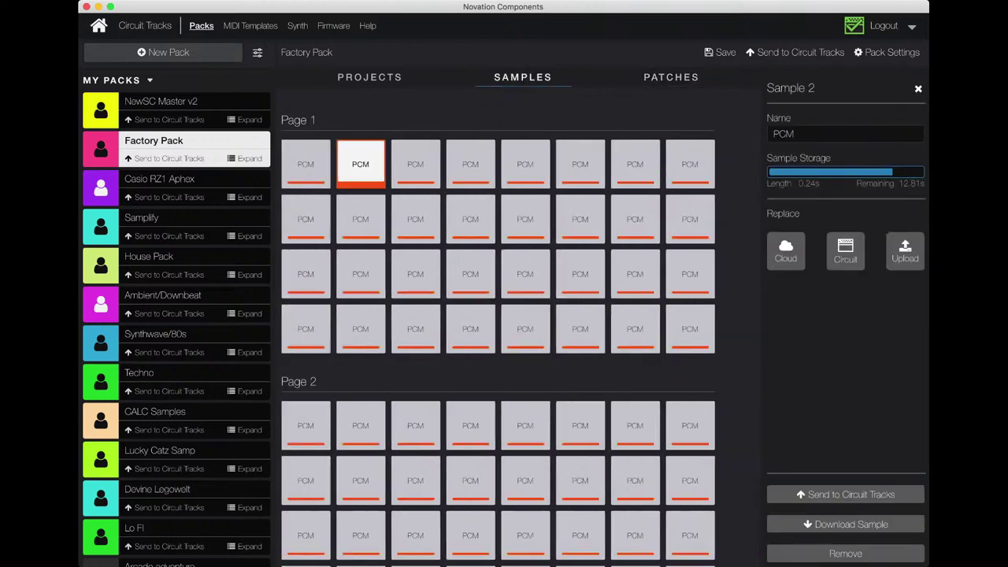
{"action": "left_click", "coordinate": [370, 77]}
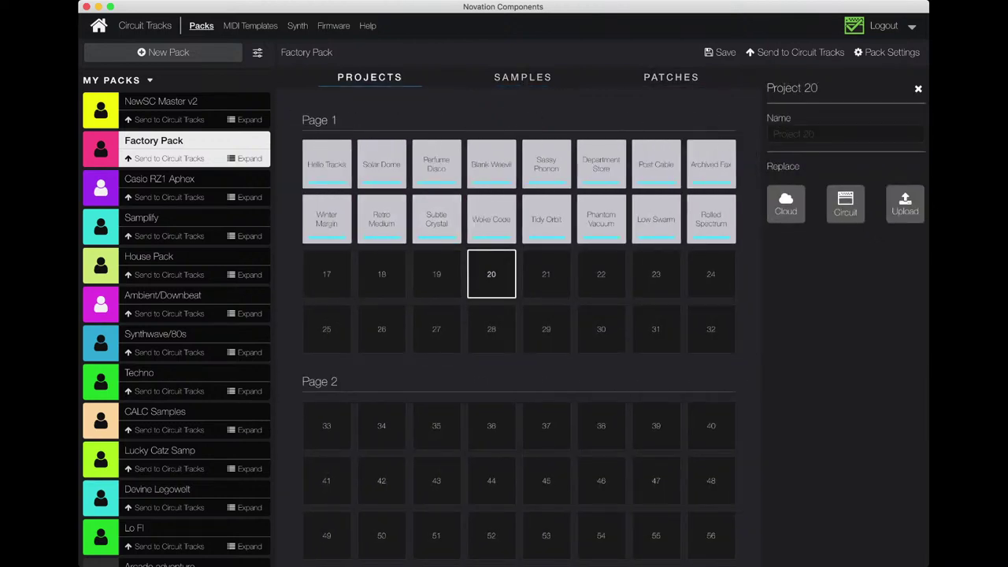
Move the Winter Margin project to slot 17, Hello Tracks to slot 19 and Retro Medium to slot 18.
{"action": "left_click_drag", "start_coordinate": [326, 219], "coordinate": [327, 274]}
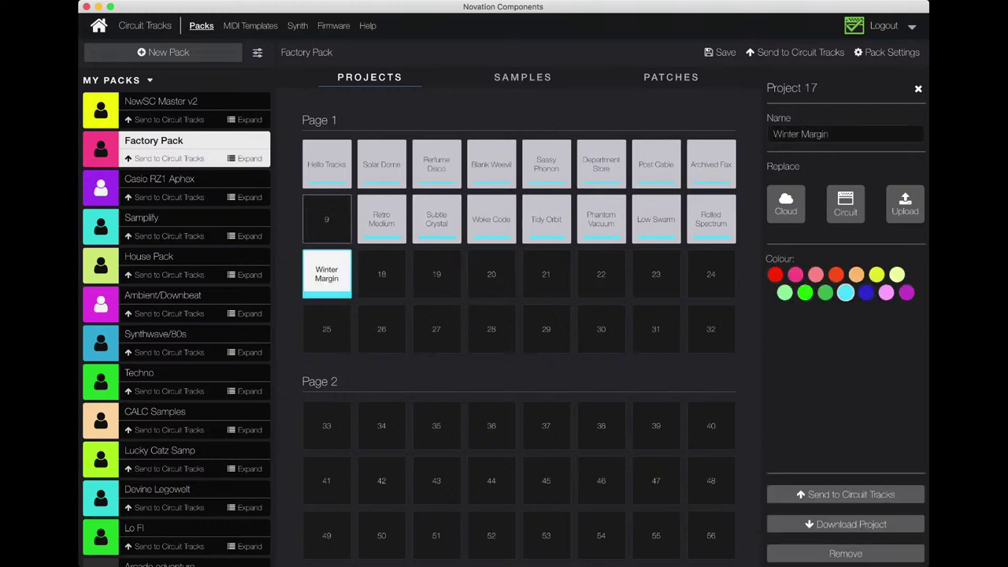
{"action": "left_click_drag", "start_coordinate": [327, 164], "coordinate": [436, 274]}
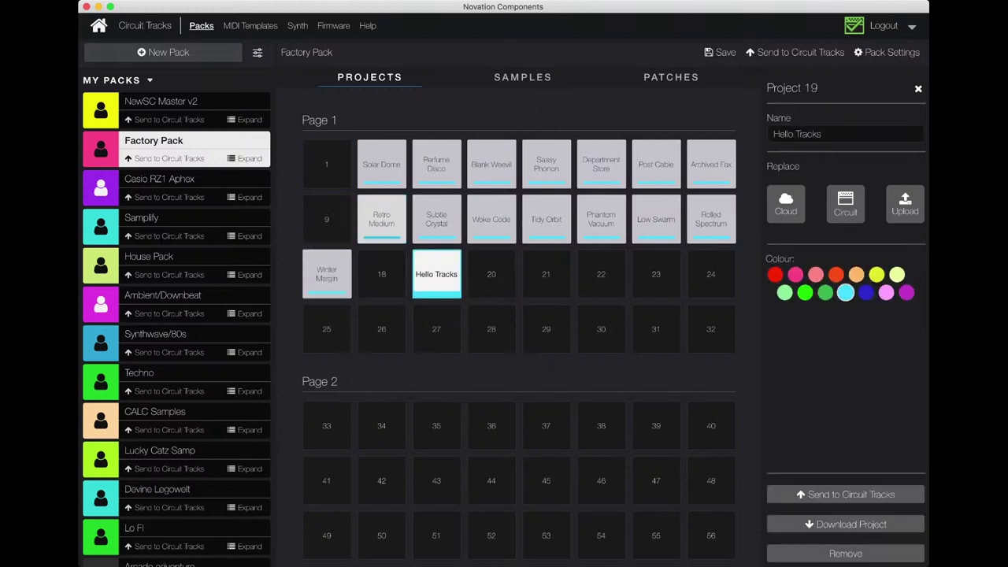
{"action": "left_click_drag", "start_coordinate": [381, 219], "coordinate": [381, 274]}
Set the project colours to pink for Winter Margin, yellow for Retro Medium and green for Hello Tracks.
{"action": "left_click", "coordinate": [327, 274]}
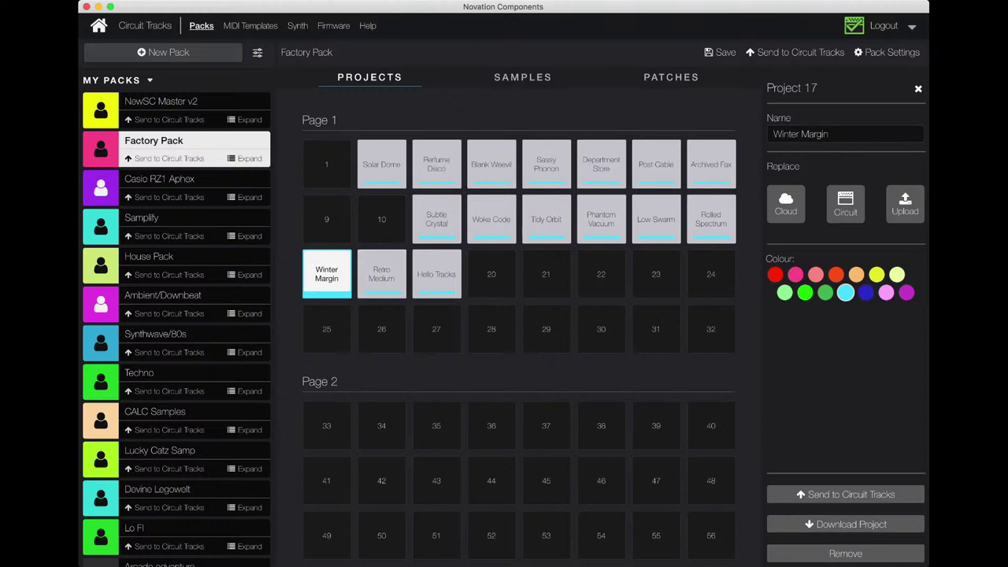
{"action": "left_click", "coordinate": [795, 275]}
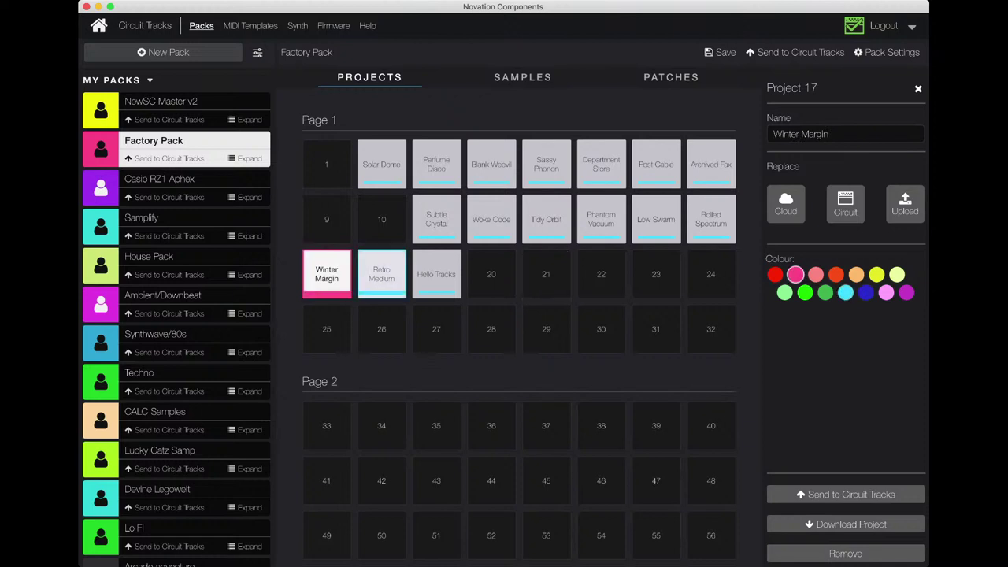
{"action": "left_click", "coordinate": [381, 274]}
{"action": "left_click", "coordinate": [877, 274]}
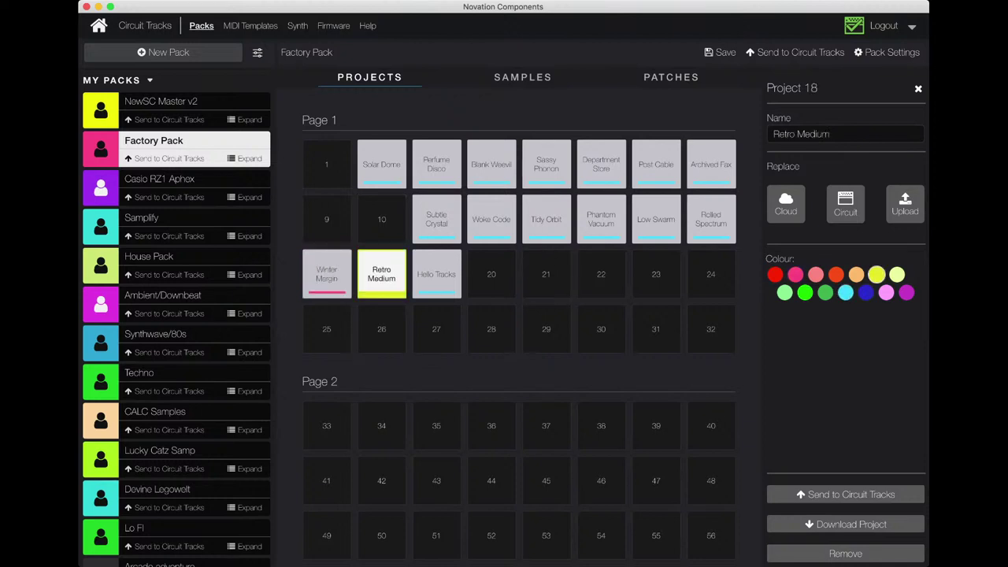
{"action": "left_click", "coordinate": [436, 275]}
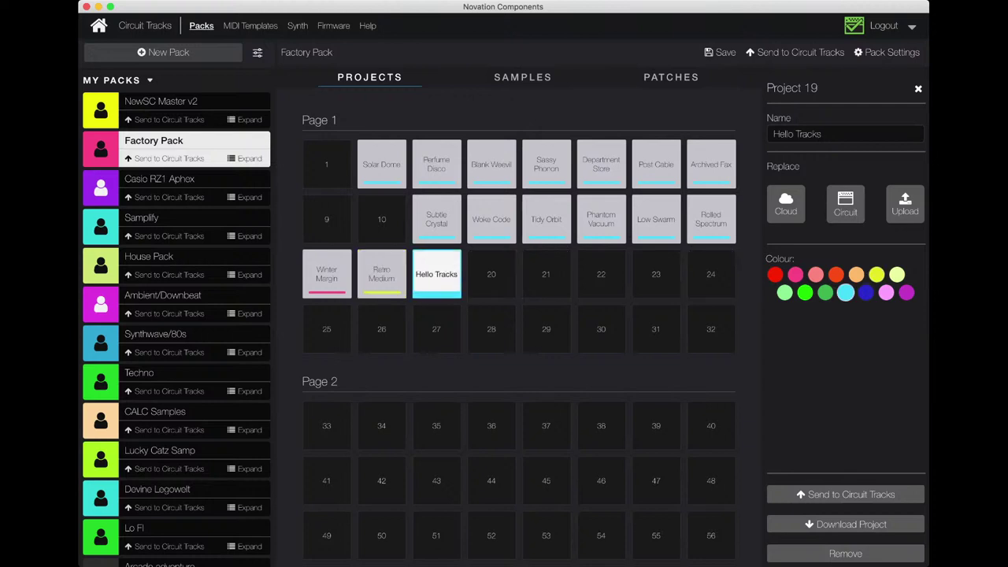
{"action": "left_click", "coordinate": [825, 292]}
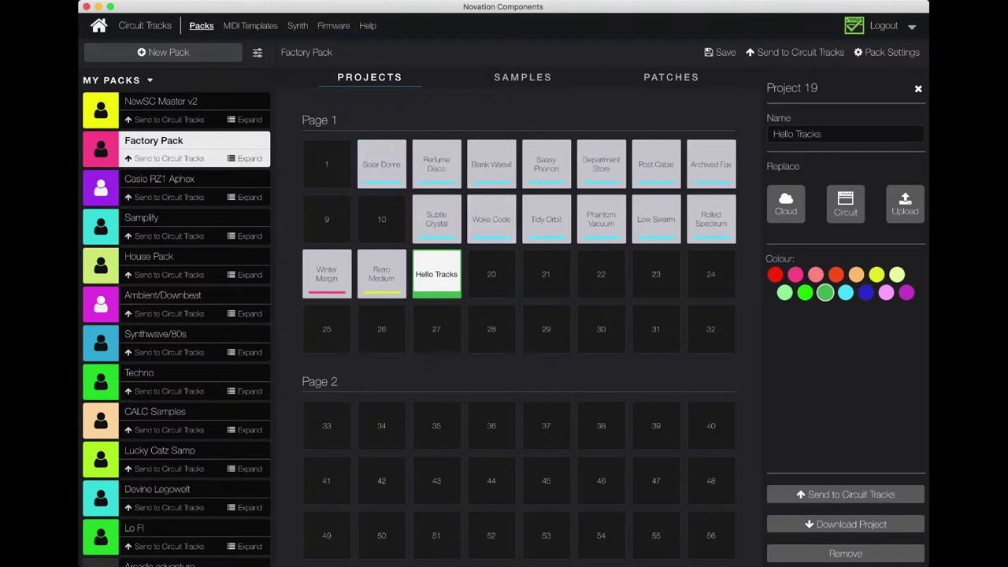
Rearrange the Factory Pack's samples by repeatedly swapping slot 1 with slot 10 and slot 2 with slot 9.
{"action": "left_click", "coordinate": [523, 77]}
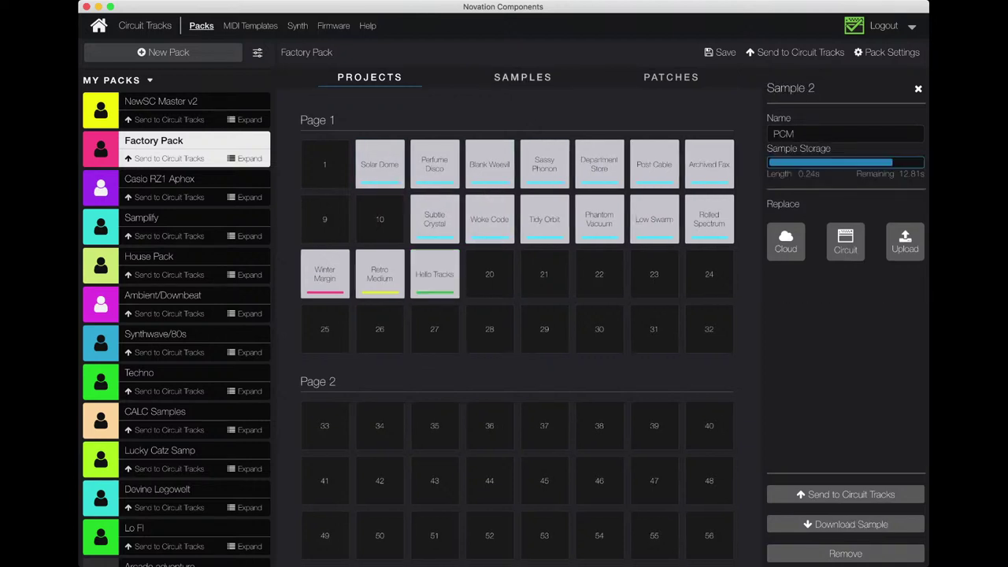
{"action": "left_click_drag", "start_coordinate": [327, 164], "coordinate": [382, 219]}
{"action": "left_click", "coordinate": [326, 163]}
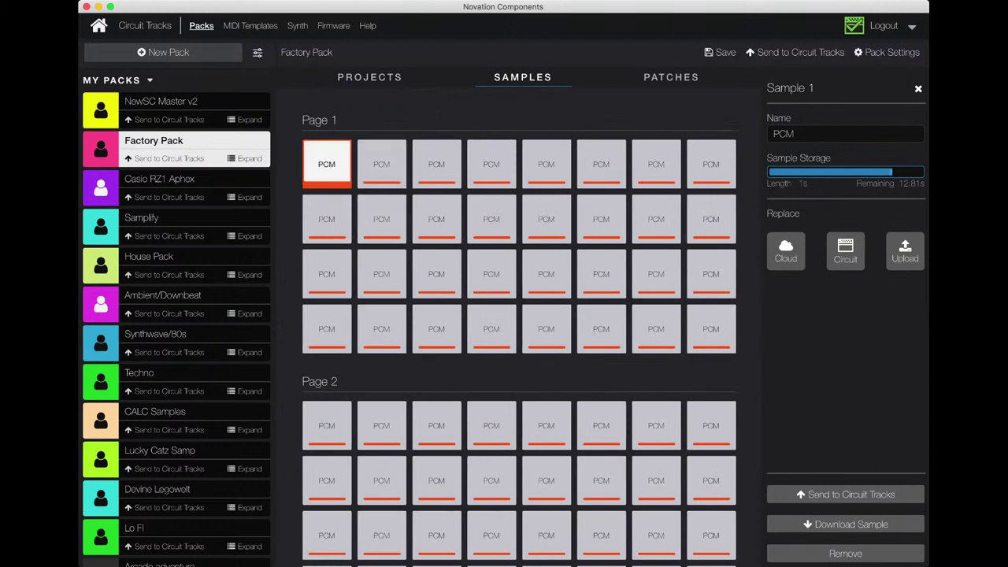
{"action": "left_click_drag", "start_coordinate": [327, 163], "coordinate": [382, 219]}
{"action": "left_click_drag", "start_coordinate": [382, 163], "coordinate": [327, 219]}
{"action": "left_click_drag", "start_coordinate": [327, 164], "coordinate": [382, 219]}
{"action": "left_click_drag", "start_coordinate": [382, 164], "coordinate": [327, 219]}
{"action": "left_click_drag", "start_coordinate": [327, 164], "coordinate": [382, 219]}
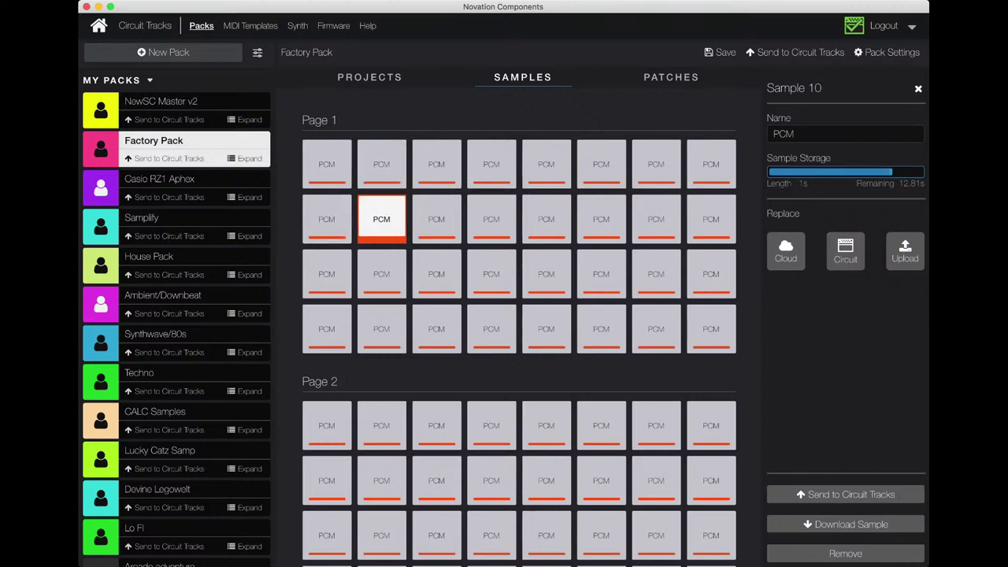
{"action": "left_click_drag", "start_coordinate": [381, 164], "coordinate": [327, 219]}
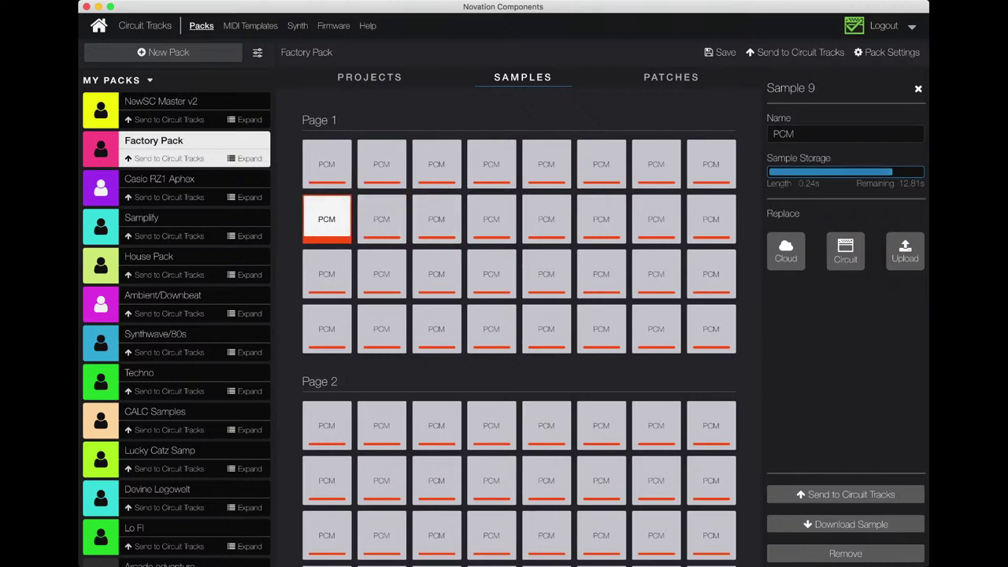
Swap the Random Decay patch with Acid in slot 10, and BassOSC with the patch in slot 9.
{"action": "left_click", "coordinate": [671, 76]}
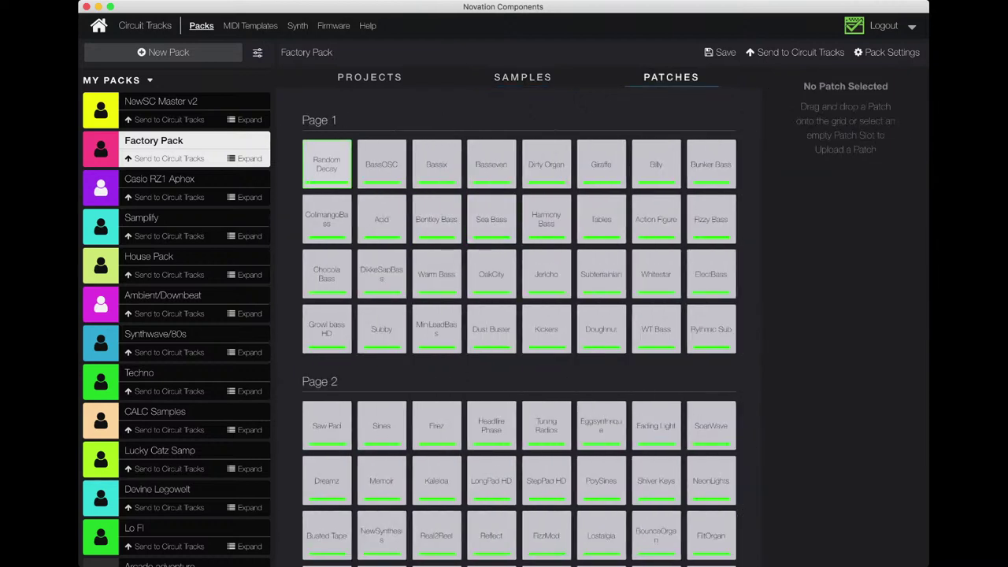
{"action": "left_click_drag", "start_coordinate": [326, 163], "coordinate": [381, 219]}
{"action": "left_click_drag", "start_coordinate": [382, 163], "coordinate": [327, 218]}
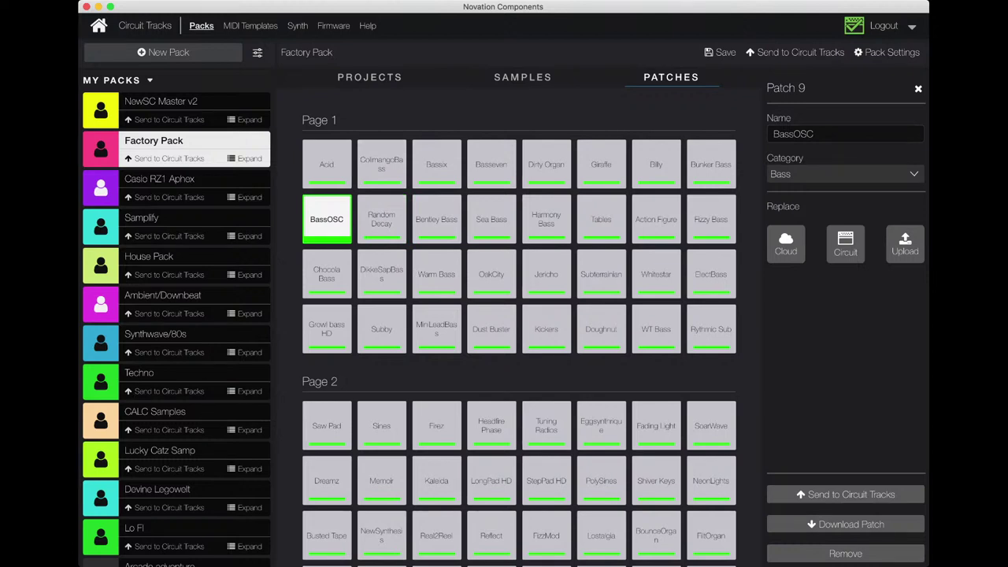
Open the CALC Samples pack, discarding the unsaved Factory Pack changes, and show its samples down to the empty slots.
{"action": "left_click", "coordinate": [157, 413]}
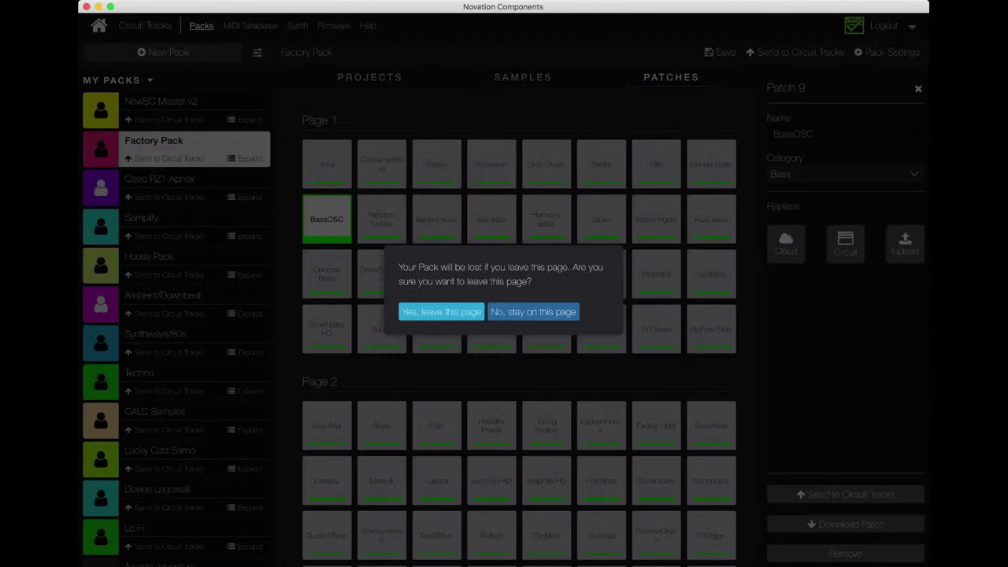
{"action": "left_click", "coordinate": [441, 312]}
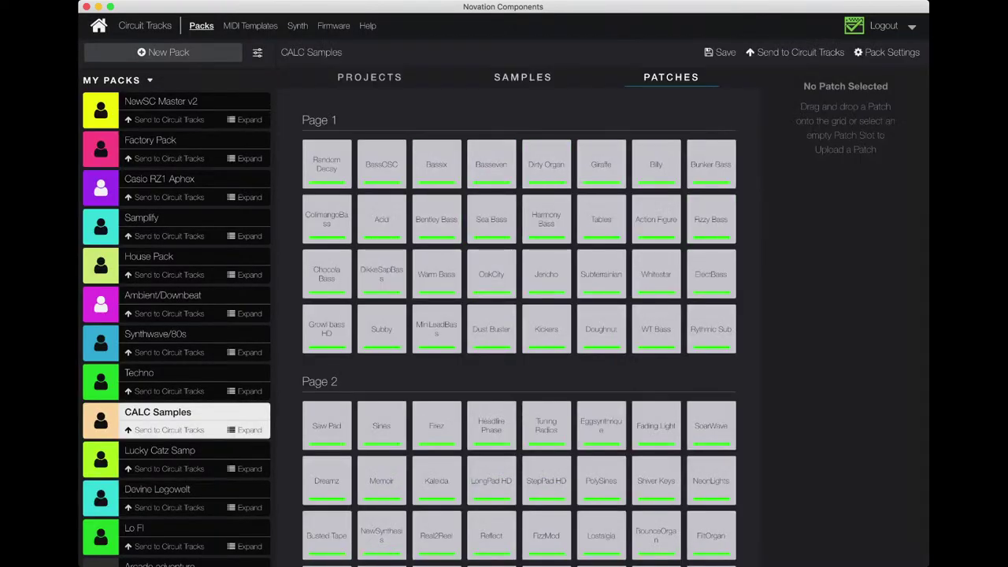
{"action": "left_click", "coordinate": [522, 76]}
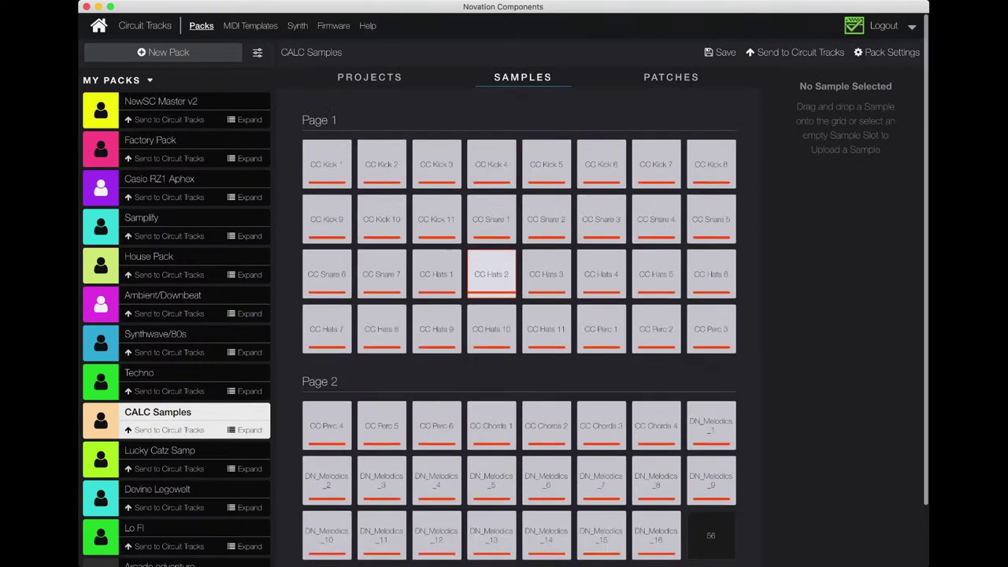
{"action": "scroll", "coordinate": [491, 236], "scroll_direction": "down", "scroll_amount": 2}
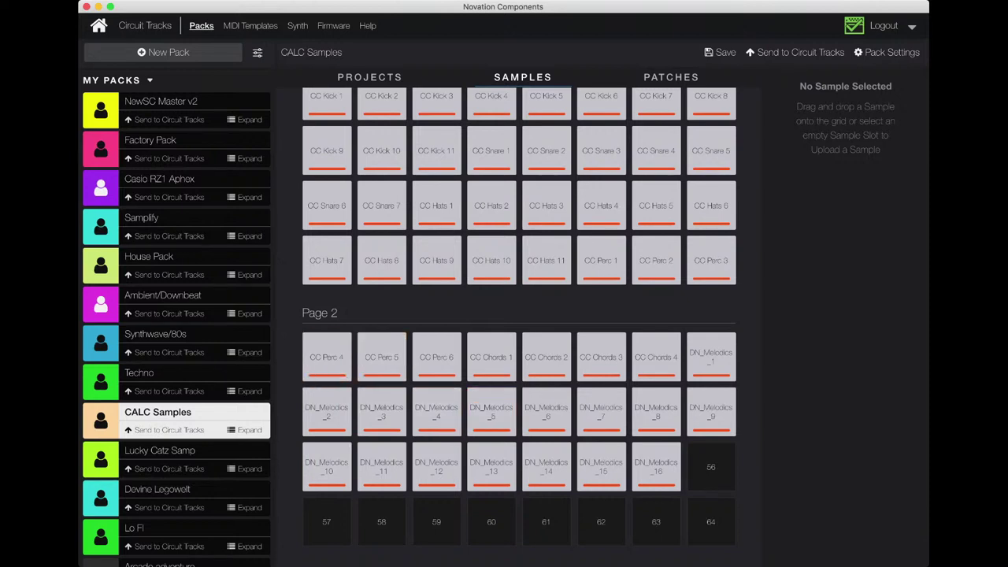
Expand the Casio RZ1 Aphex pack and show its list of samples alongside the CALC Samples grid.
{"action": "left_click", "coordinate": [249, 197]}
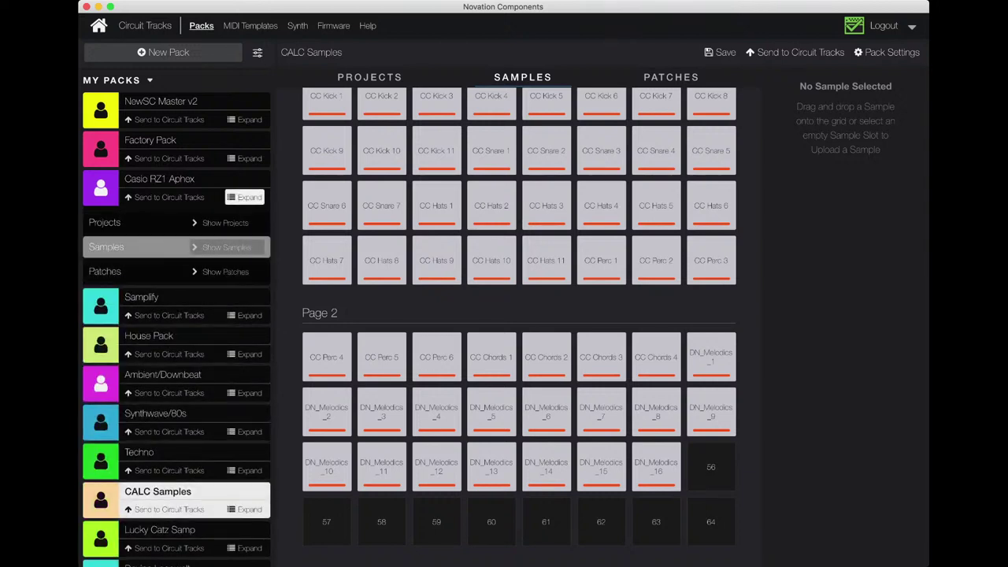
{"action": "left_click", "coordinate": [227, 248]}
{"action": "scroll", "coordinate": [176, 317], "scroll_direction": "down", "scroll_amount": 3}
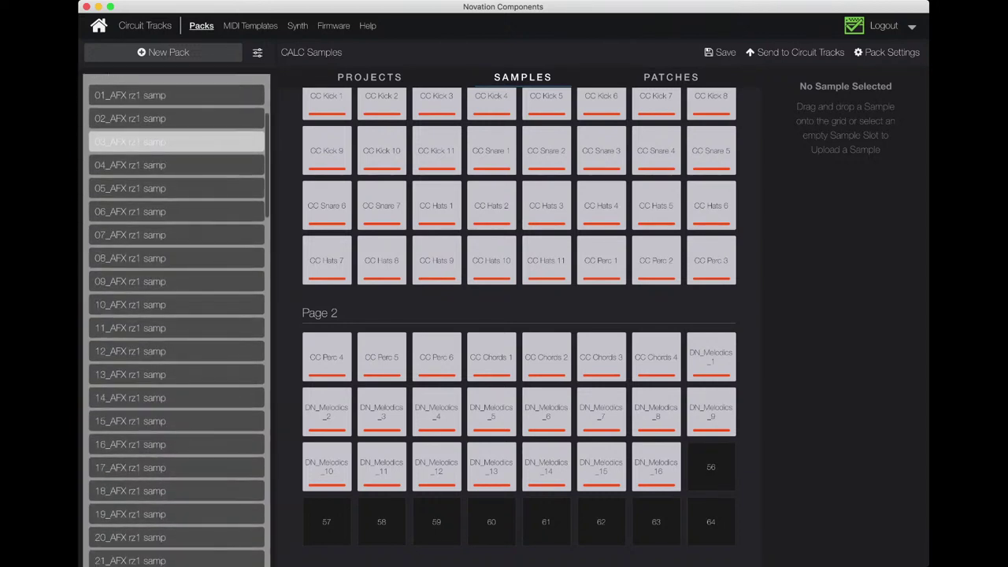
{"action": "scroll", "coordinate": [177, 318], "scroll_direction": "up", "scroll_amount": 5}
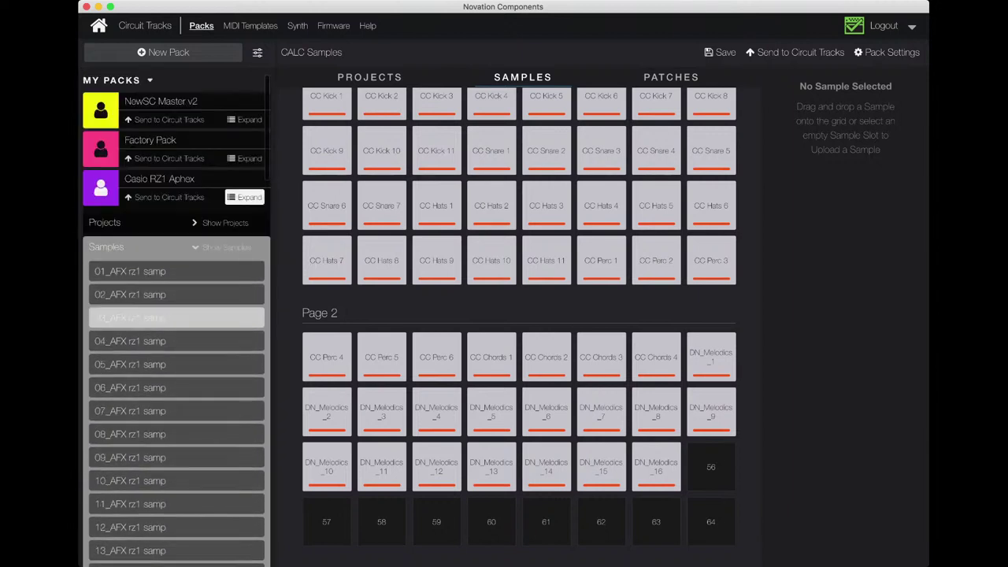
{"action": "scroll", "coordinate": [520, 315], "scroll_direction": "up", "scroll_amount": 2}
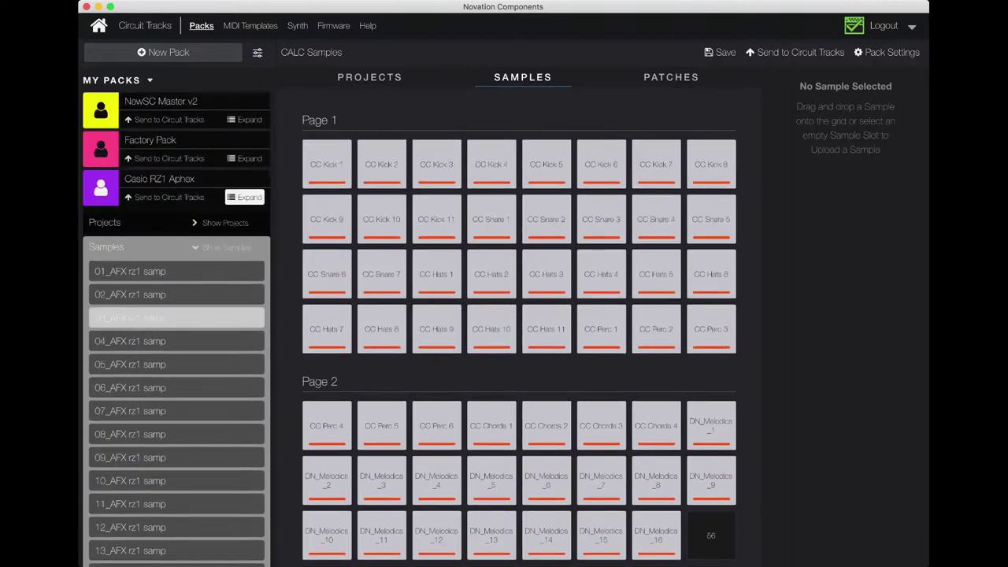
{"action": "scroll", "coordinate": [176, 317], "scroll_direction": "down", "scroll_amount": 3}
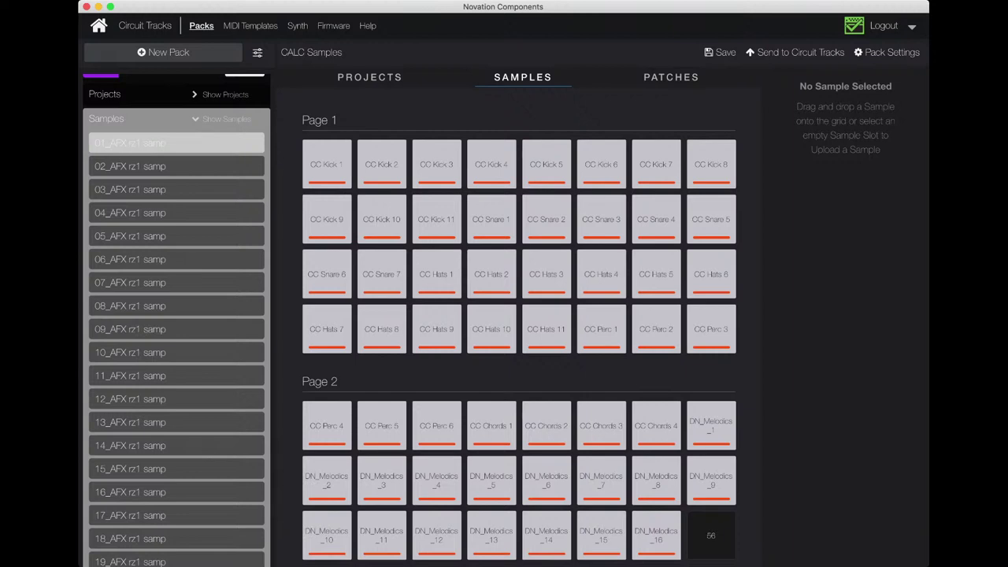
Copy 01_AFX, 06_AFX and 08_AFX rz1 samp into CALC Samples slots 56, 57 and 58, and collapse the source sample list.
{"action": "left_click_drag", "start_coordinate": [176, 142], "coordinate": [711, 536]}
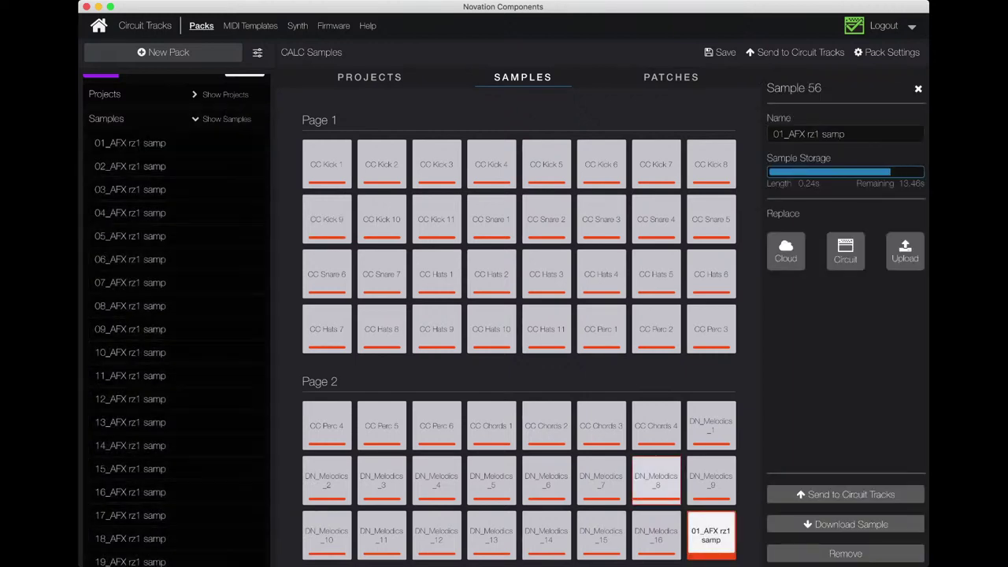
{"action": "scroll", "coordinate": [519, 327], "scroll_direction": "down", "scroll_amount": 2}
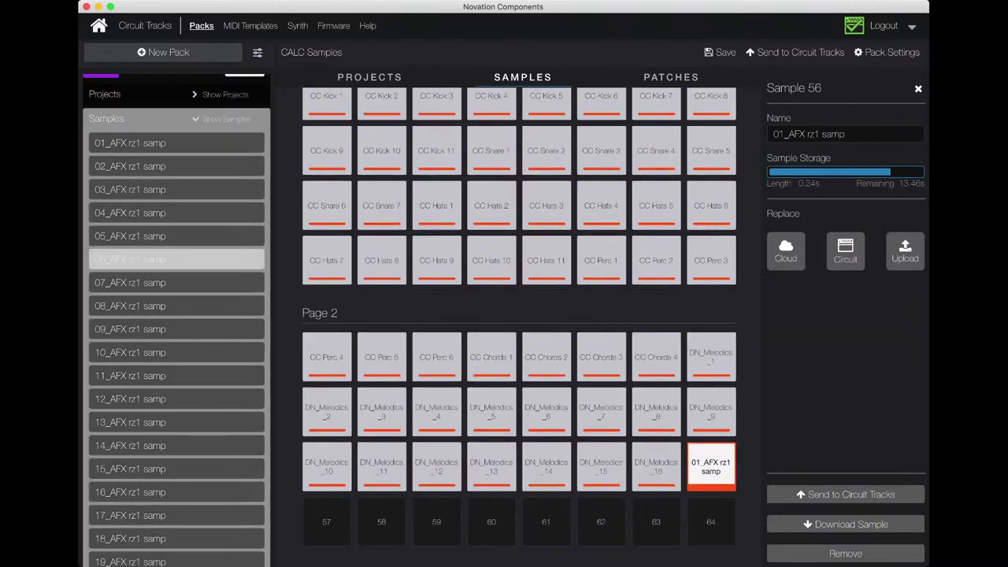
{"action": "left_click_drag", "start_coordinate": [176, 259], "coordinate": [327, 521]}
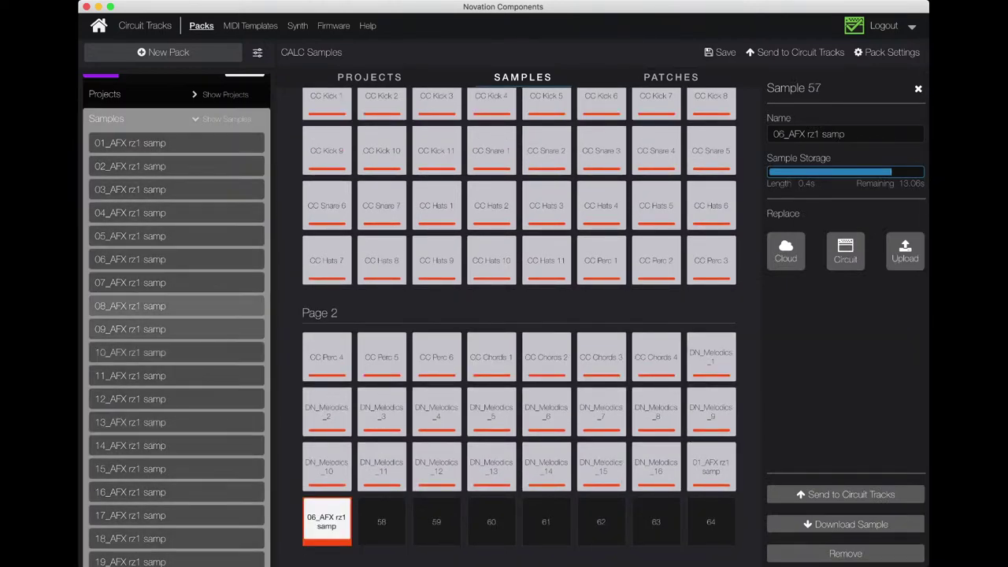
{"action": "left_click_drag", "start_coordinate": [130, 305], "coordinate": [381, 521]}
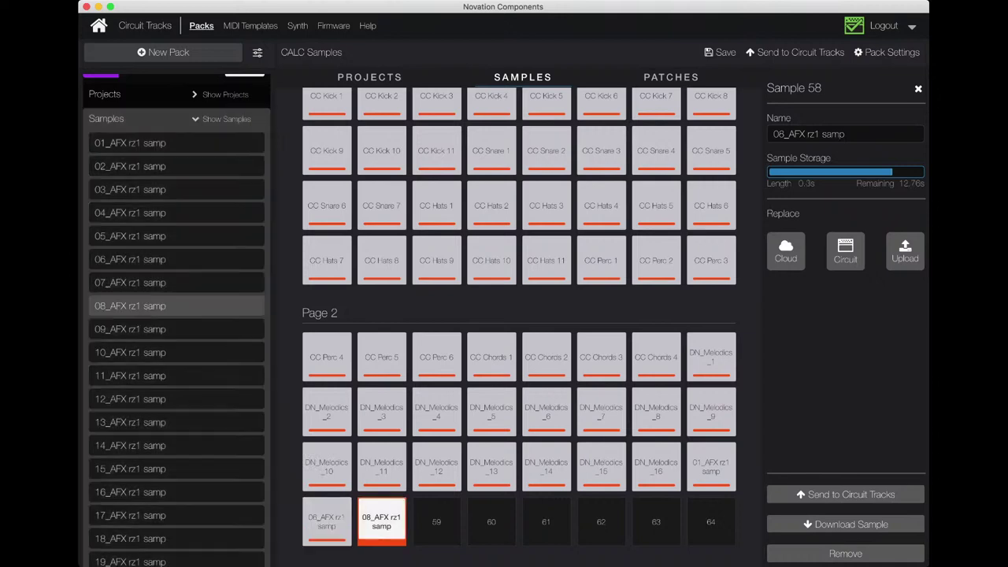
{"action": "left_click", "coordinate": [222, 119]}
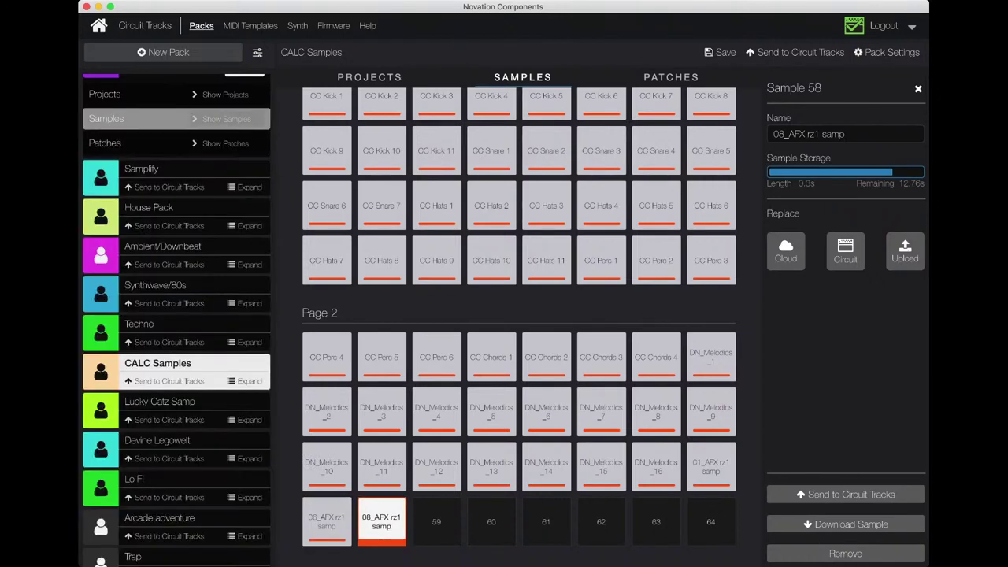
{"action": "scroll", "coordinate": [222, 119], "scroll_direction": "up", "scroll_amount": 1}
{"action": "scroll", "coordinate": [226, 196], "scroll_direction": "up", "scroll_amount": 2}
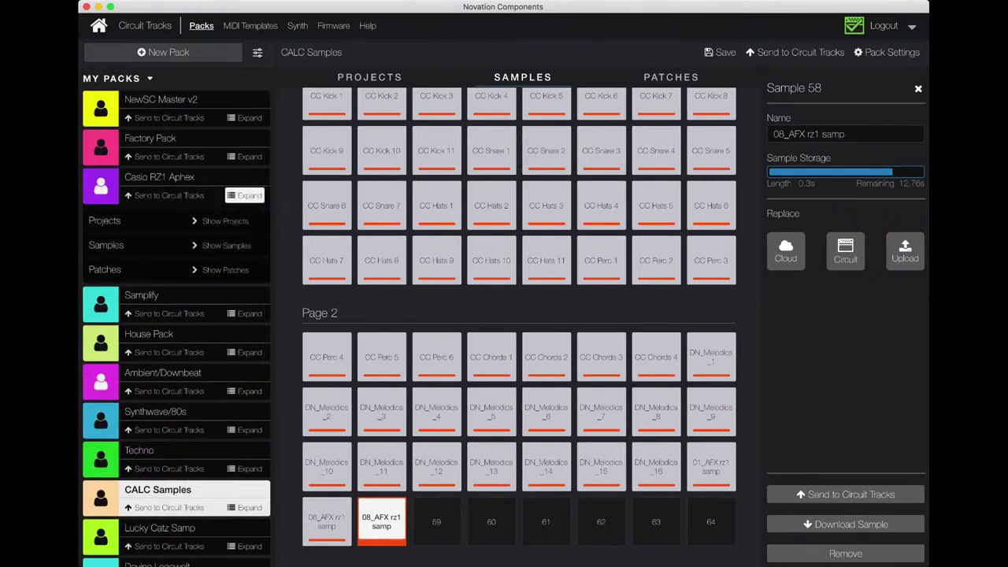
Expand the Lo Fi pack and show its samples while keeping the unsaved CALC Samples pack open.
{"action": "scroll", "coordinate": [170, 216], "scroll_direction": "down", "scroll_amount": 6}
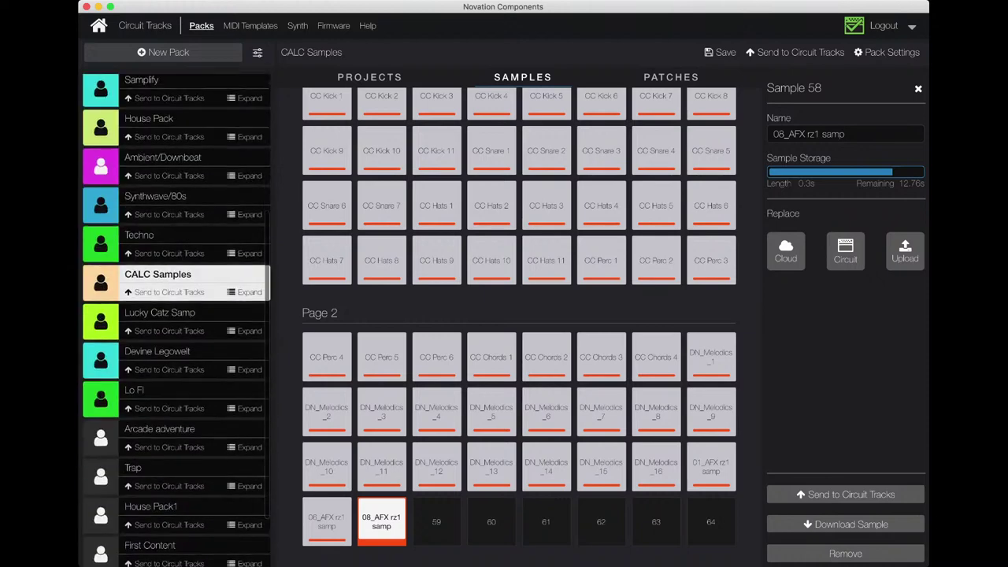
{"action": "scroll", "coordinate": [169, 215], "scroll_direction": "down", "scroll_amount": 2}
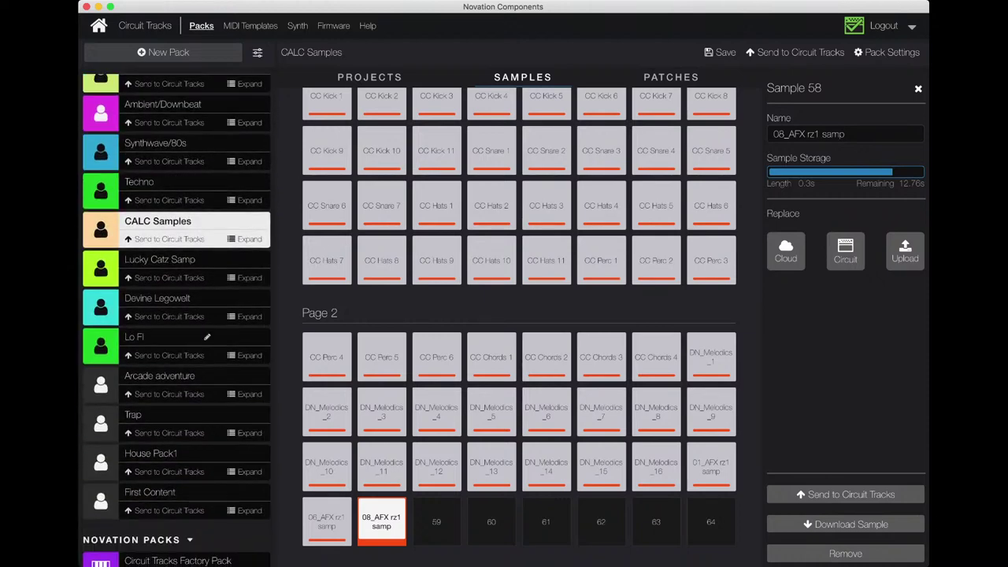
{"action": "left_click", "coordinate": [165, 337]}
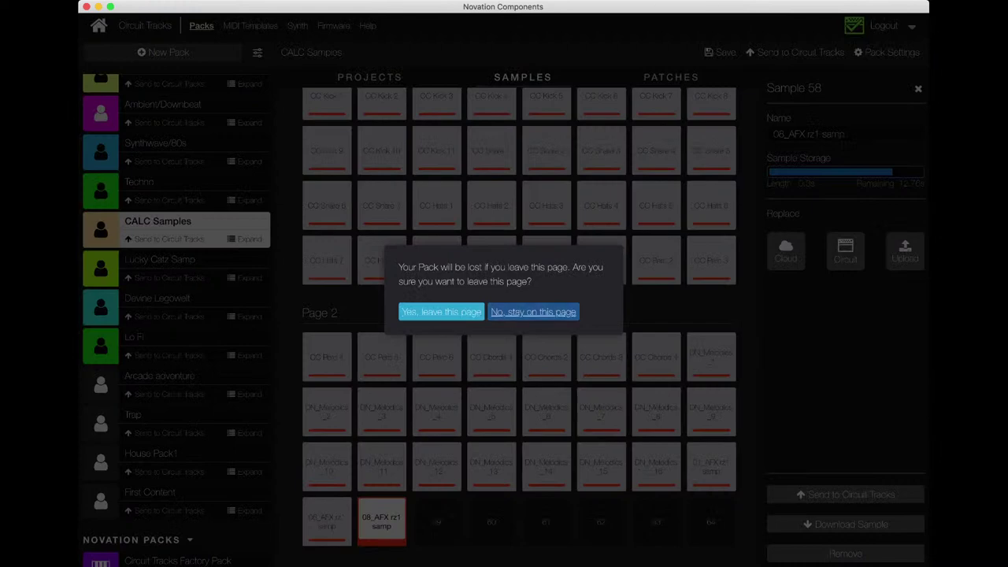
{"action": "left_click", "coordinate": [533, 311]}
{"action": "left_click", "coordinate": [250, 355]}
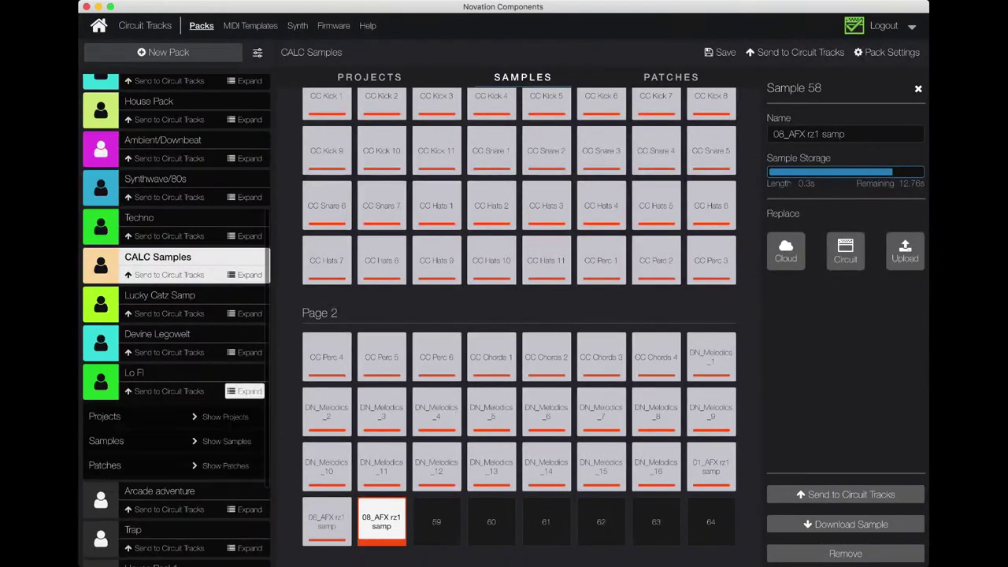
{"action": "left_click", "coordinate": [227, 383]}
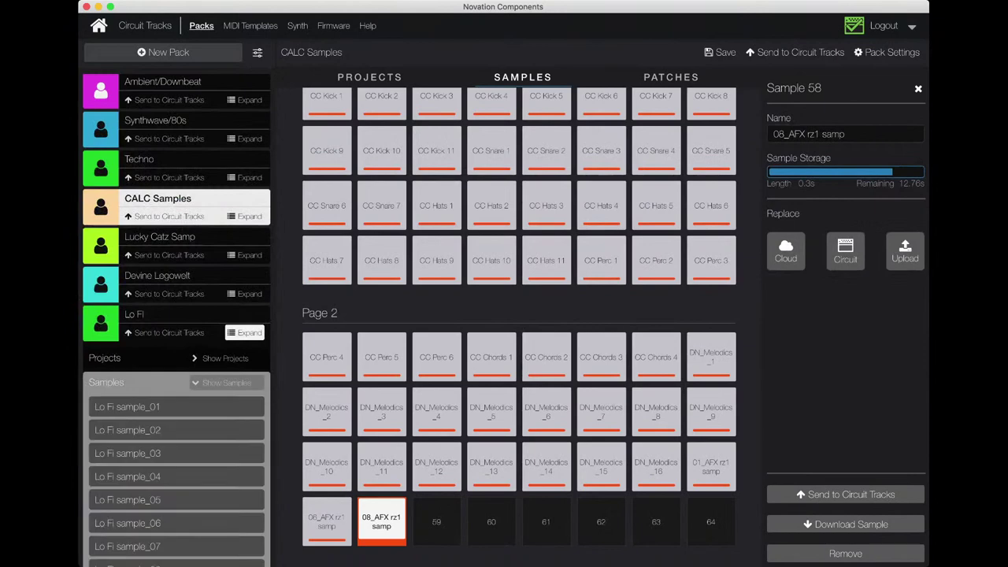
Copy Lo Fi sample_08 into CALC Samples slots 59 and 60, and collapse the Lo Fi sample list.
{"action": "scroll", "coordinate": [227, 379], "scroll_direction": "down", "scroll_amount": 3}
{"action": "left_click_drag", "start_coordinate": [176, 355], "coordinate": [436, 521]}
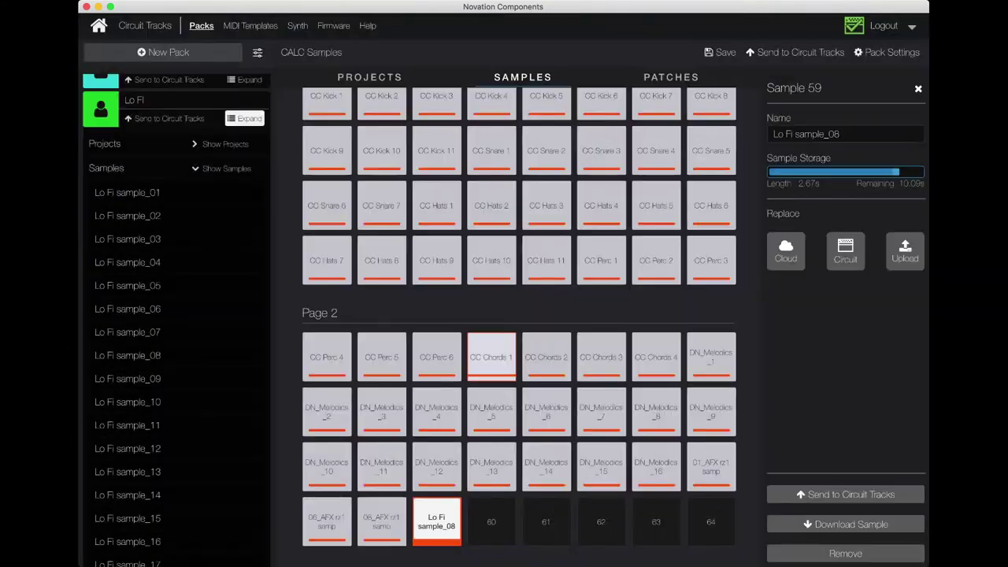
{"action": "left_click_drag", "start_coordinate": [176, 356], "coordinate": [491, 521]}
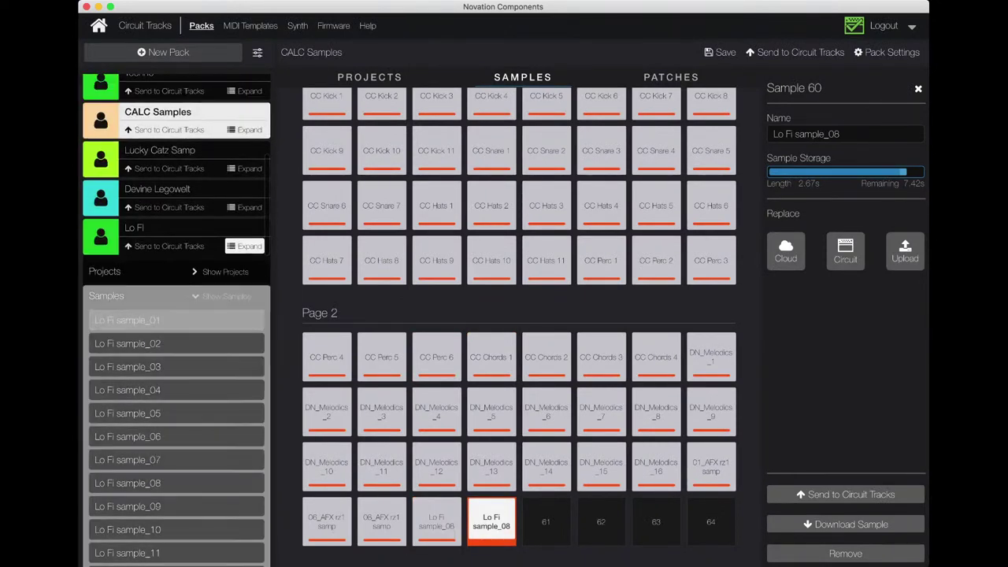
{"action": "left_click", "coordinate": [226, 297]}
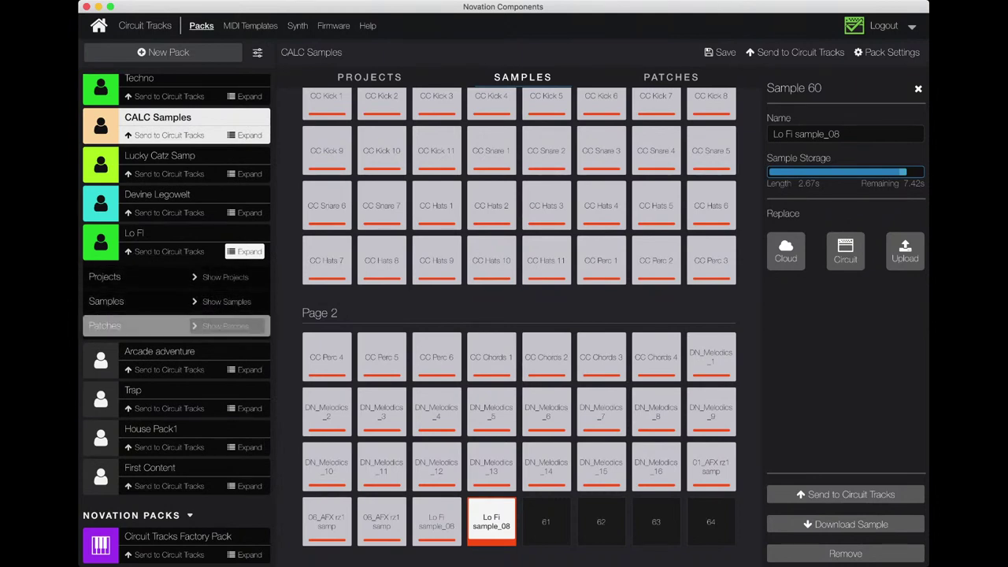
Collapse the Casio RZ1 Aphex pack and expand the Ambient/Downbeat pack's content categories.
{"action": "scroll", "coordinate": [177, 319], "scroll_direction": "up", "scroll_amount": 5}
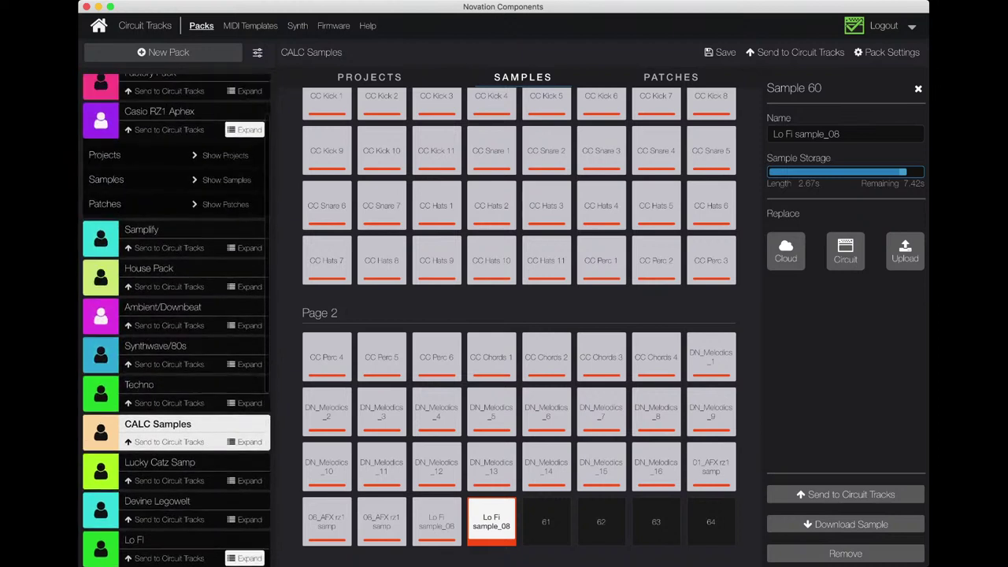
{"action": "scroll", "coordinate": [177, 271], "scroll_direction": "up", "scroll_amount": 2}
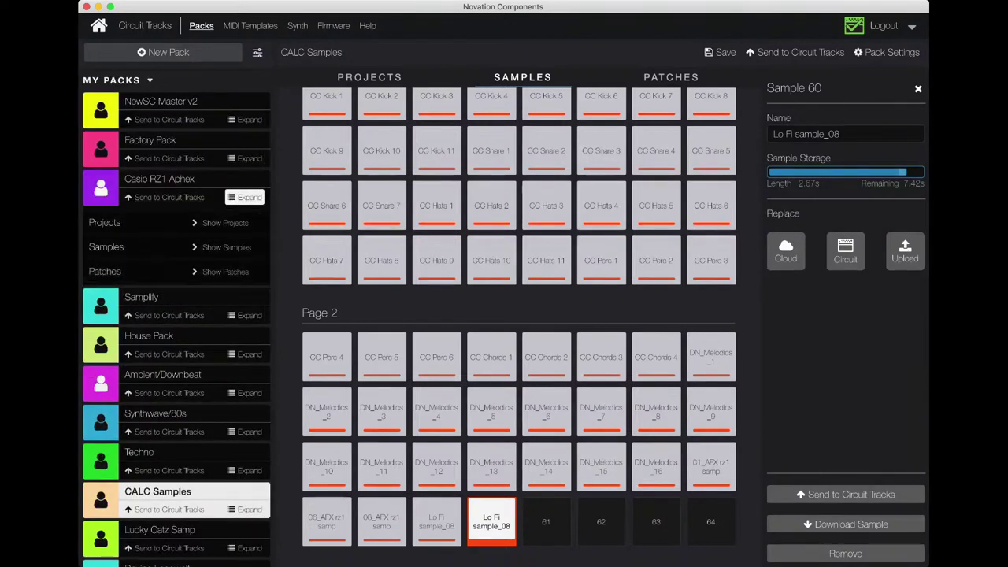
{"action": "left_click", "coordinate": [244, 197]}
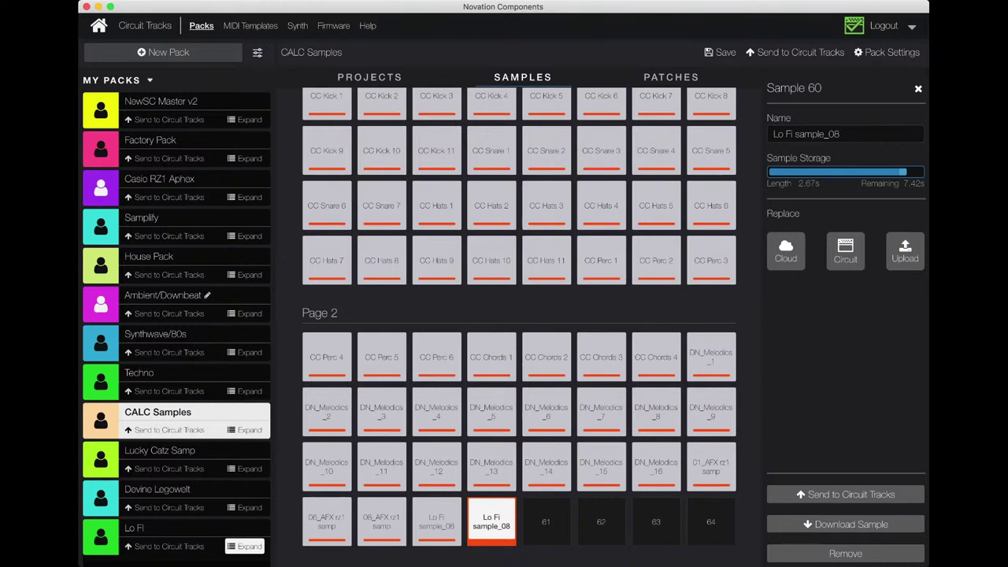
{"action": "left_click", "coordinate": [245, 314]}
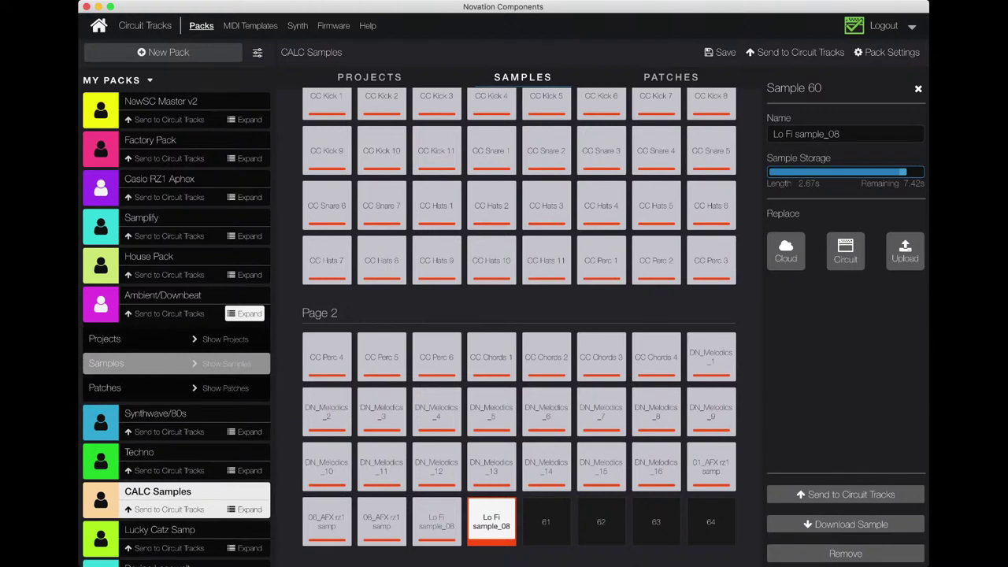
Copy the whole Ambient/Downbeat sample set onto the CALC Samples grid twice, confirming the overwrite each time.
{"action": "left_click_drag", "start_coordinate": [157, 364], "coordinate": [518, 269]}
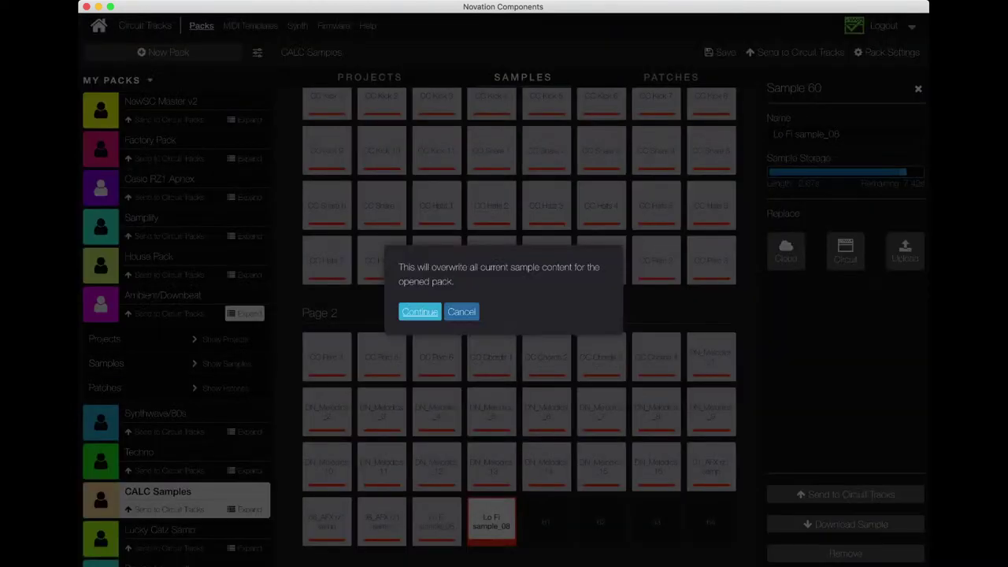
{"action": "left_click", "coordinate": [420, 312]}
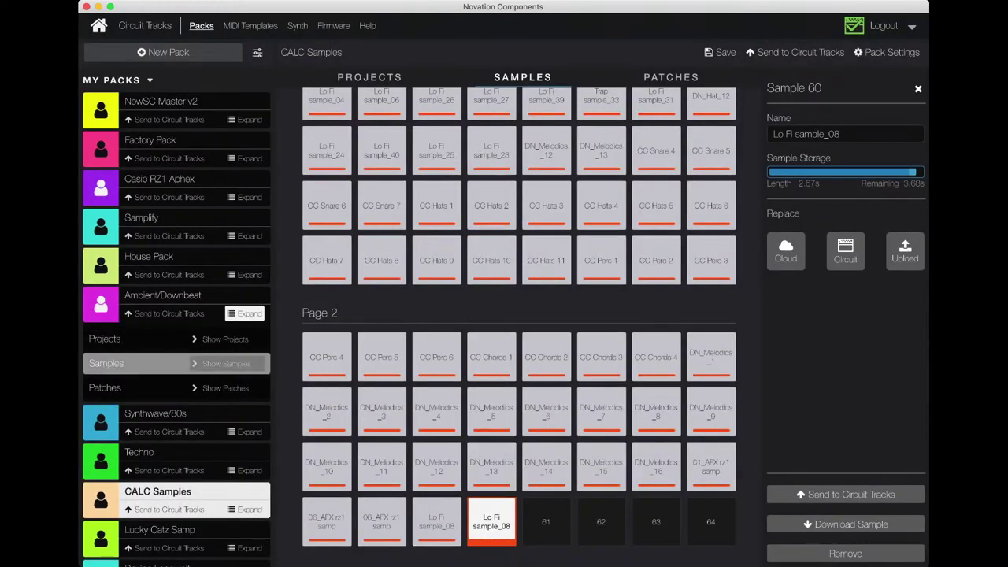
{"action": "scroll", "coordinate": [227, 364], "scroll_direction": "up", "scroll_amount": 2}
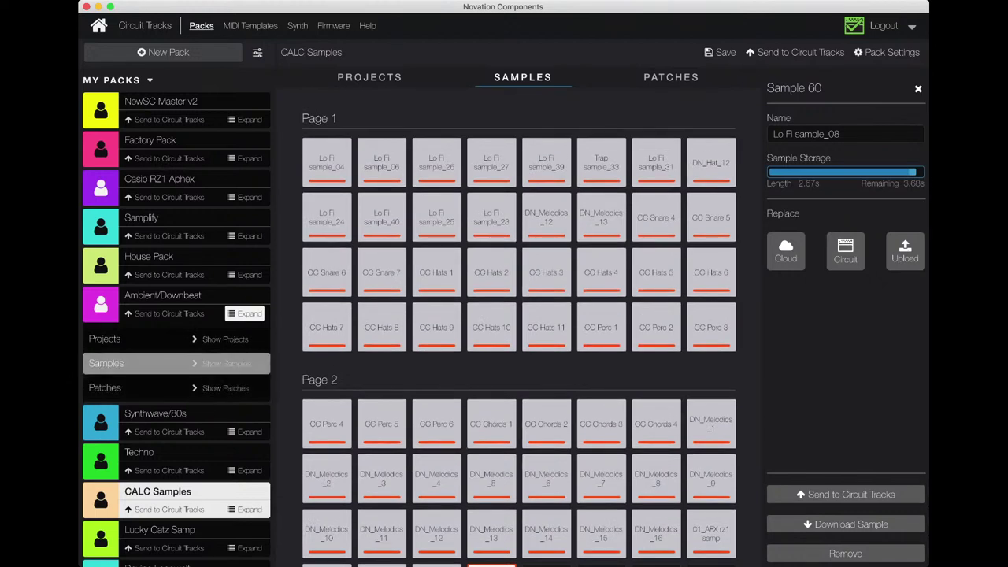
{"action": "left_click_drag", "start_coordinate": [149, 364], "coordinate": [512, 276]}
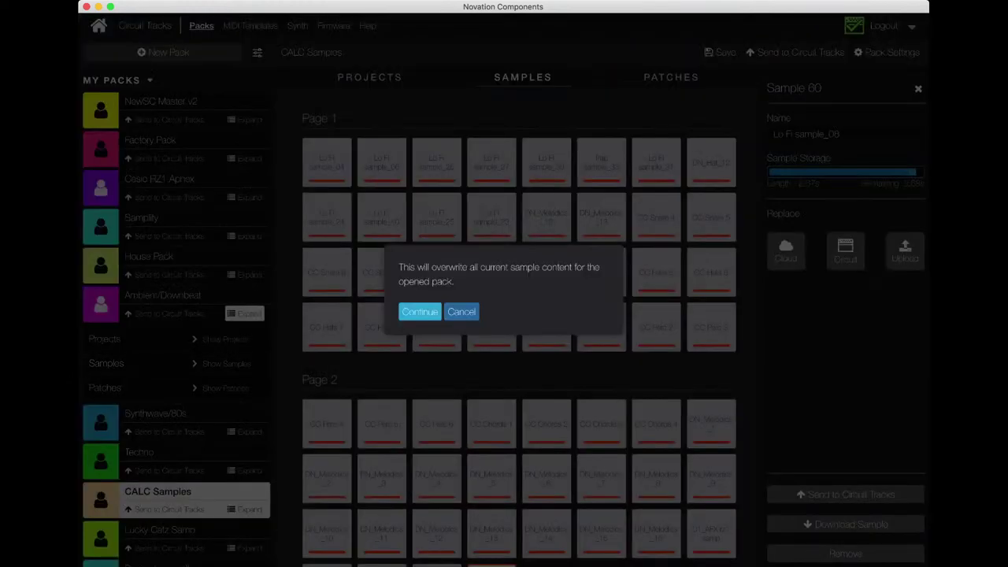
{"action": "left_click", "coordinate": [424, 312]}
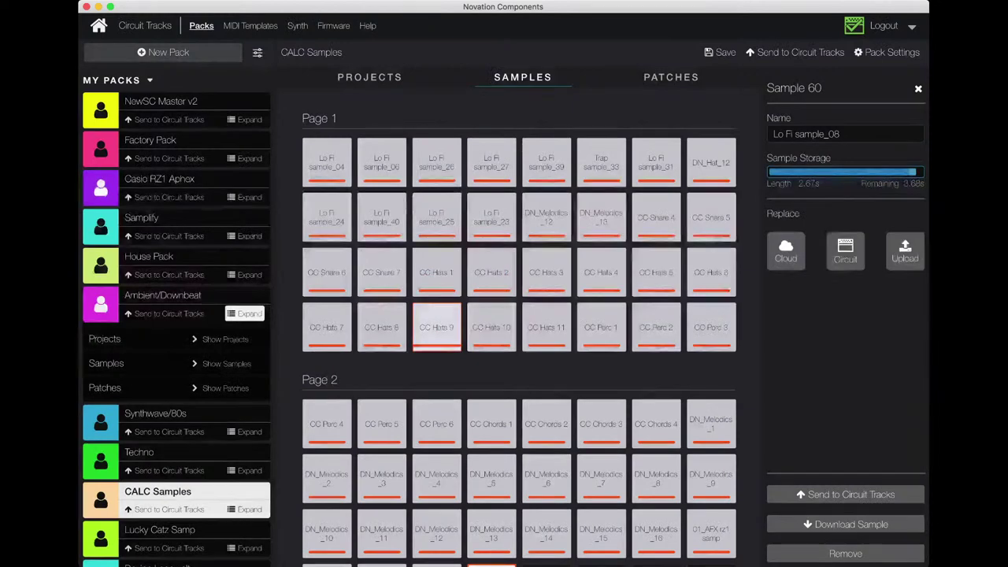
Compare both pages of the CALC Samples grid with the Ambient/Downbeat sample list, and collapse the Ambient/Downbeat pack.
{"action": "scroll", "coordinate": [437, 272], "scroll_direction": "down", "scroll_amount": 2}
{"action": "scroll", "coordinate": [437, 272], "scroll_direction": "up", "scroll_amount": 2}
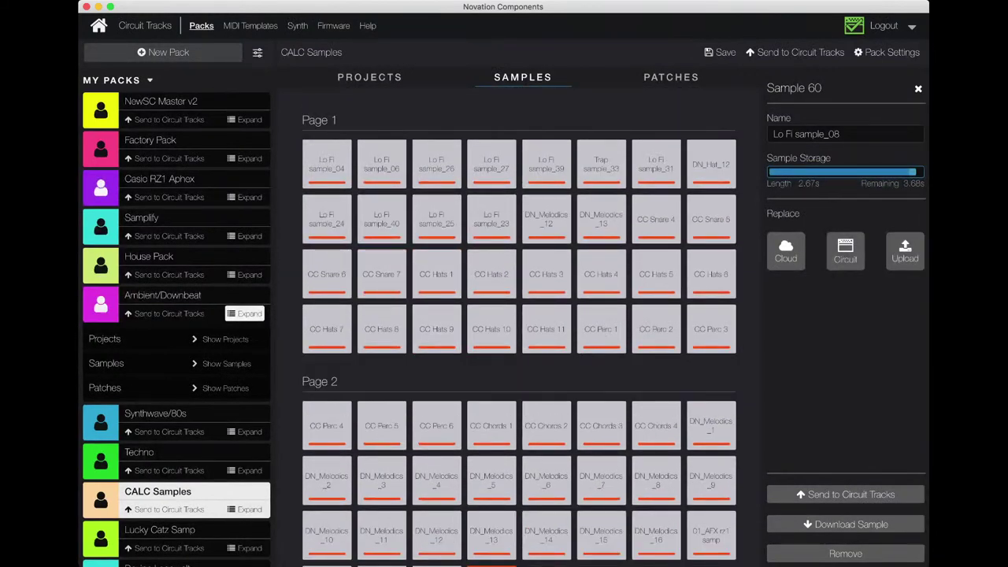
{"action": "left_click", "coordinate": [227, 364]}
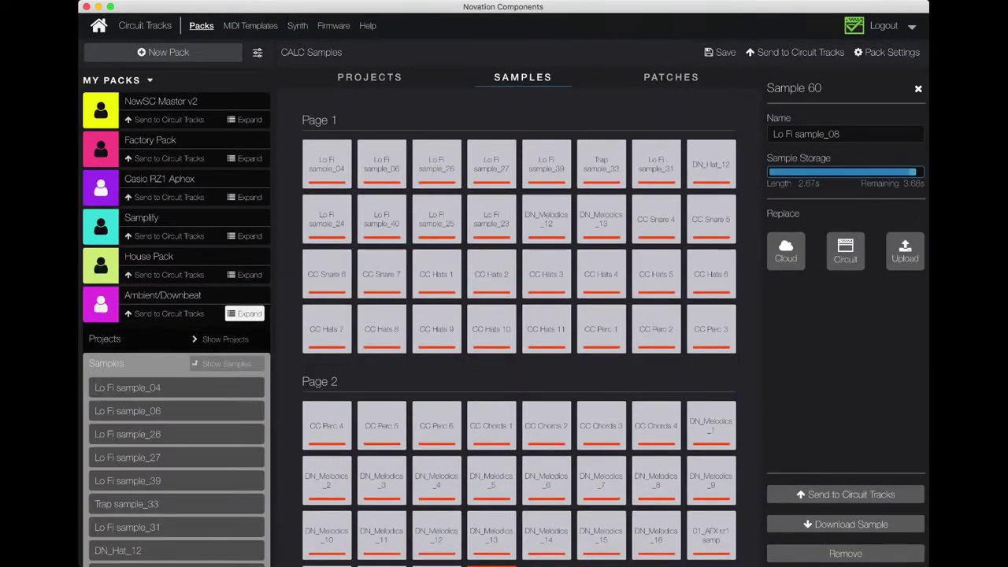
{"action": "left_click", "coordinate": [227, 364]}
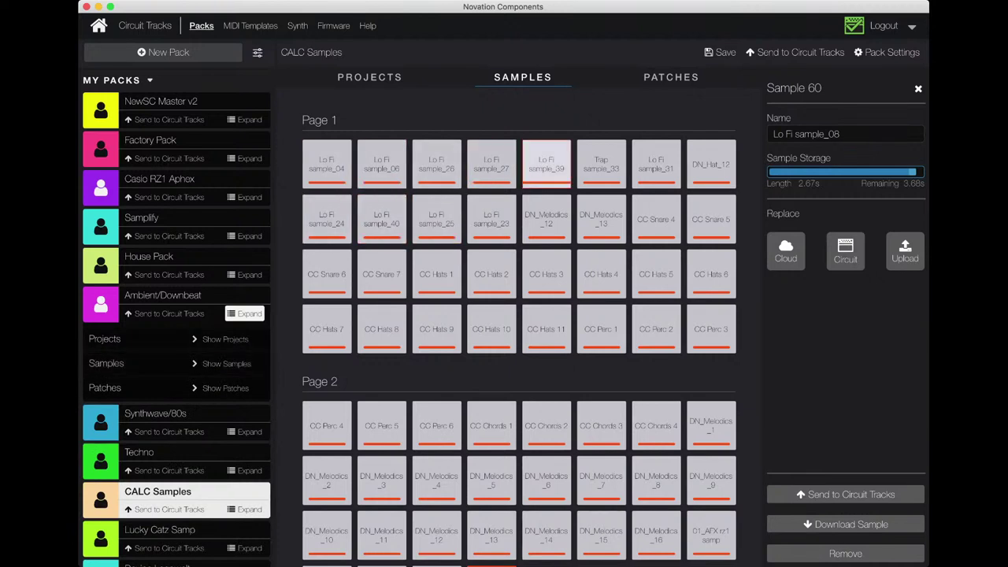
{"action": "scroll", "coordinate": [176, 363], "scroll_direction": "down", "scroll_amount": 1}
{"action": "scroll", "coordinate": [177, 363], "scroll_direction": "up", "scroll_amount": 1}
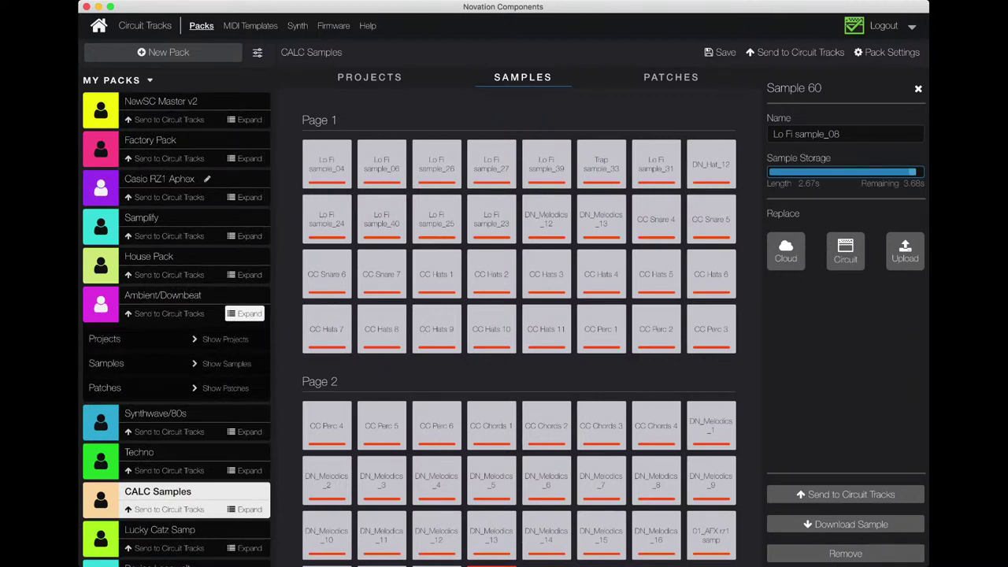
{"action": "scroll", "coordinate": [436, 260], "scroll_direction": "down", "scroll_amount": 2}
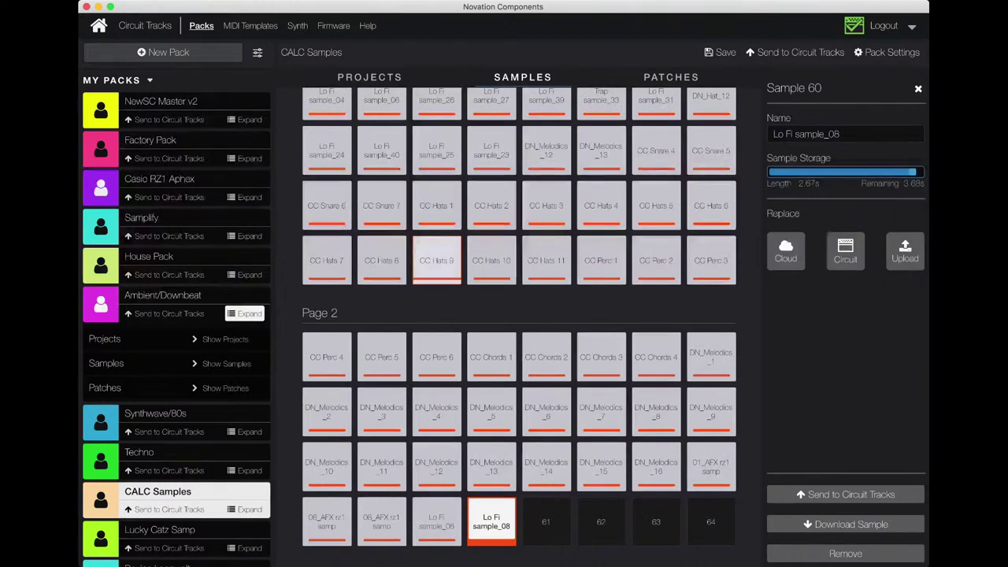
{"action": "scroll", "coordinate": [437, 260], "scroll_direction": "up", "scroll_amount": 2}
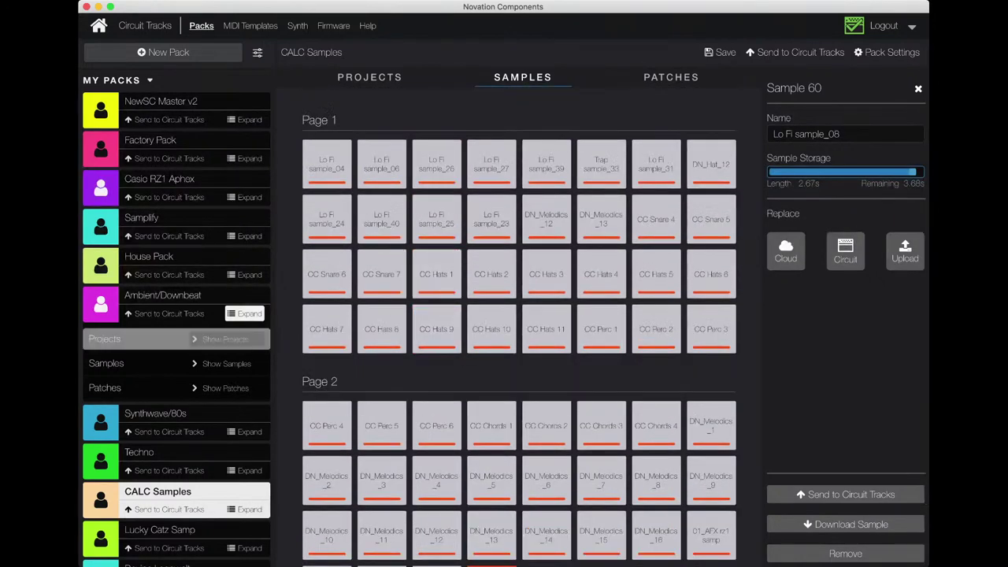
{"action": "left_click", "coordinate": [244, 313]}
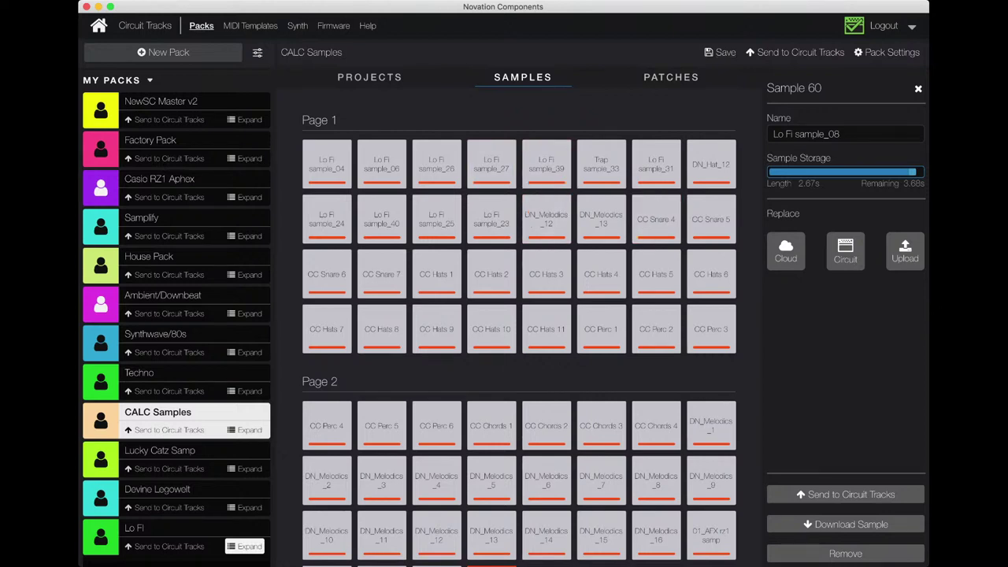
Open the slot selection for sending the whole CALC Samples pack to Circuit Tracks, and close it without sending.
{"action": "left_click", "coordinate": [725, 52]}
{"action": "left_click", "coordinate": [800, 52]}
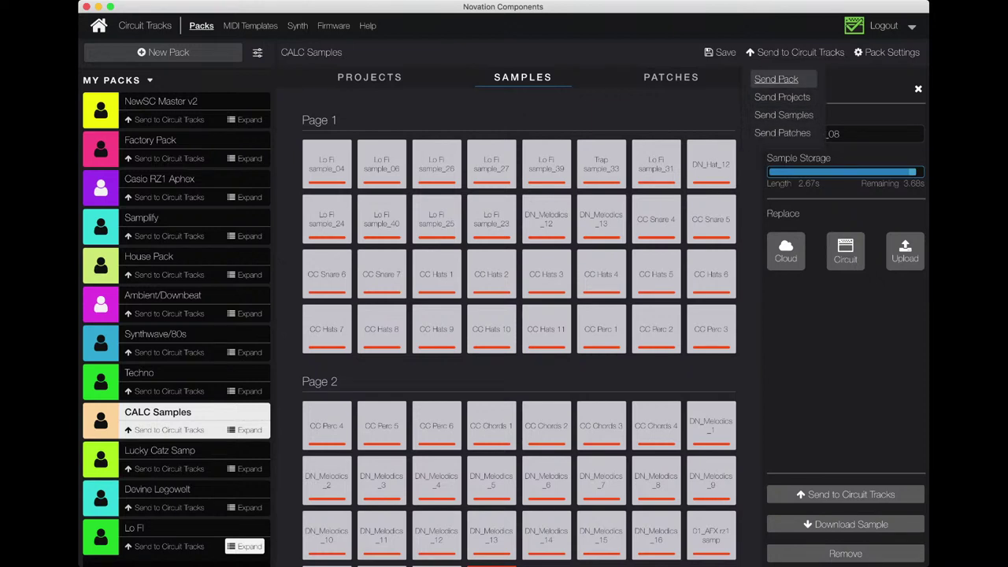
{"action": "left_click", "coordinate": [776, 79]}
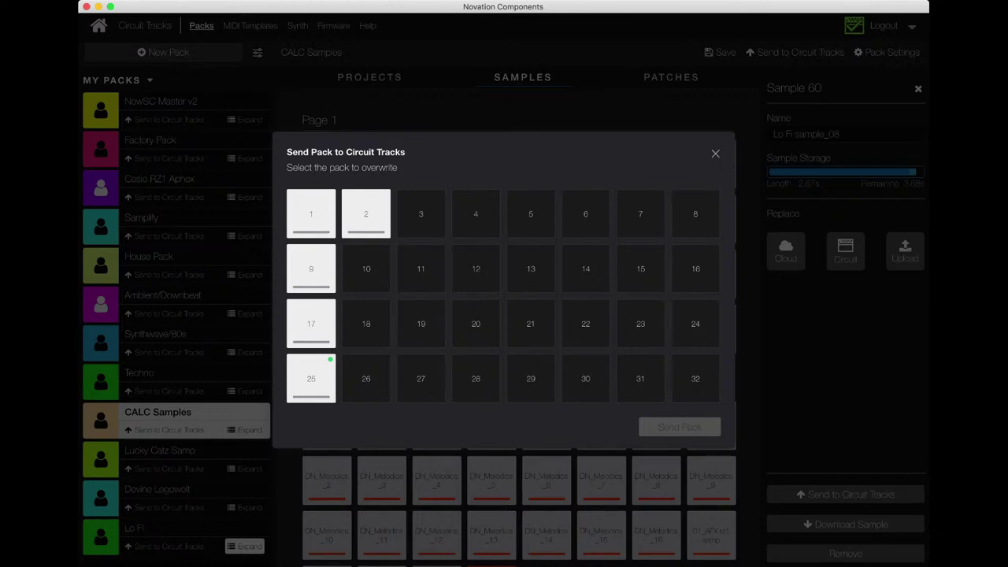
{"action": "left_click", "coordinate": [715, 154]}
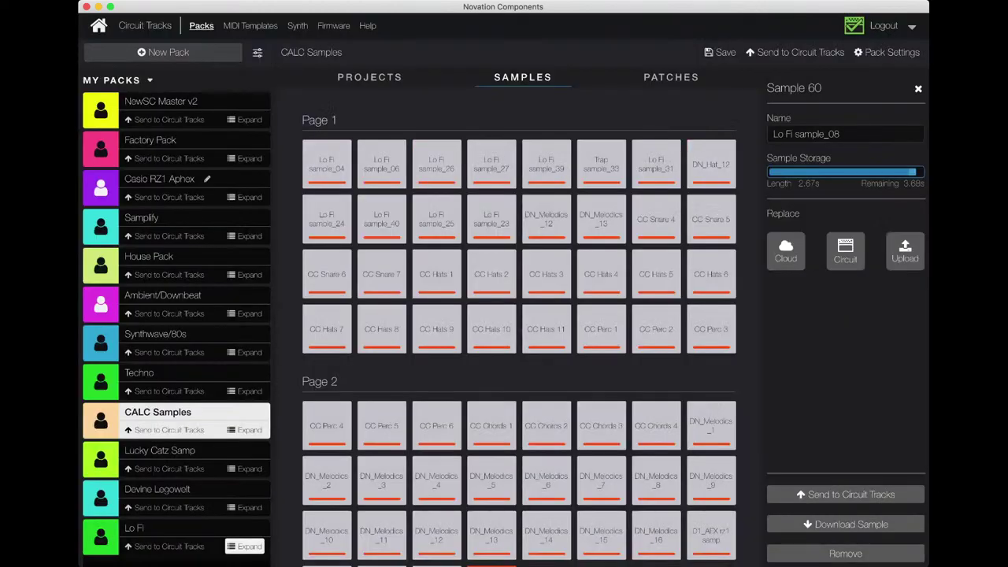
Collapse the My Packs list, leave for the Synth page discarding the unsaved pack changes, and create a new patch.
{"action": "left_click", "coordinate": [120, 81]}
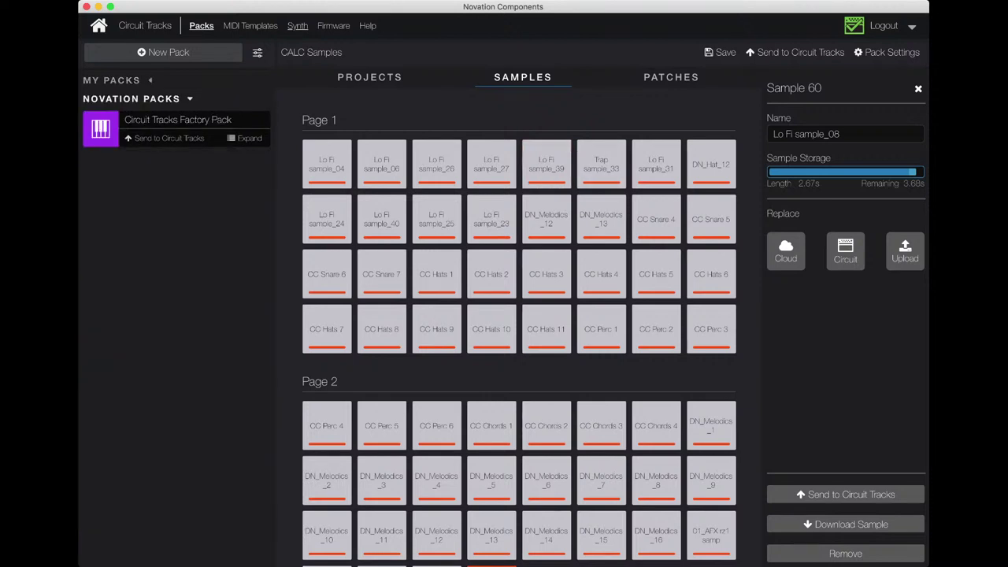
{"action": "left_click", "coordinate": [297, 25]}
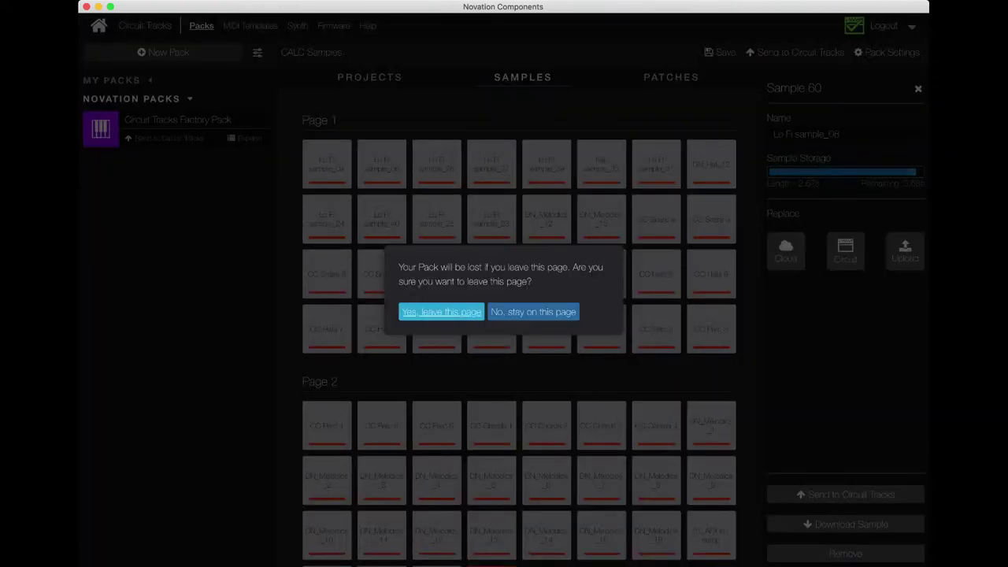
{"action": "left_click", "coordinate": [441, 312]}
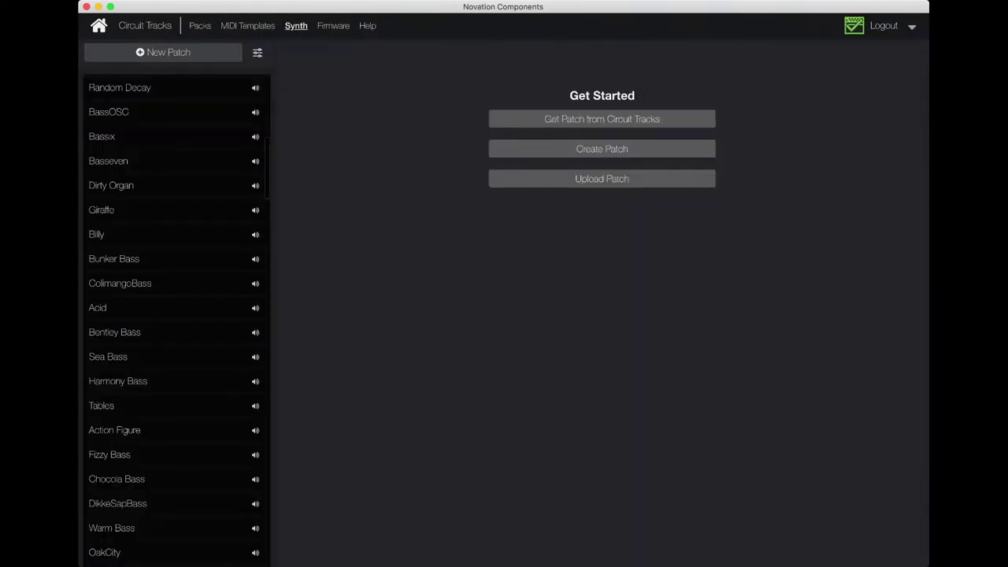
{"action": "left_click", "coordinate": [602, 149]}
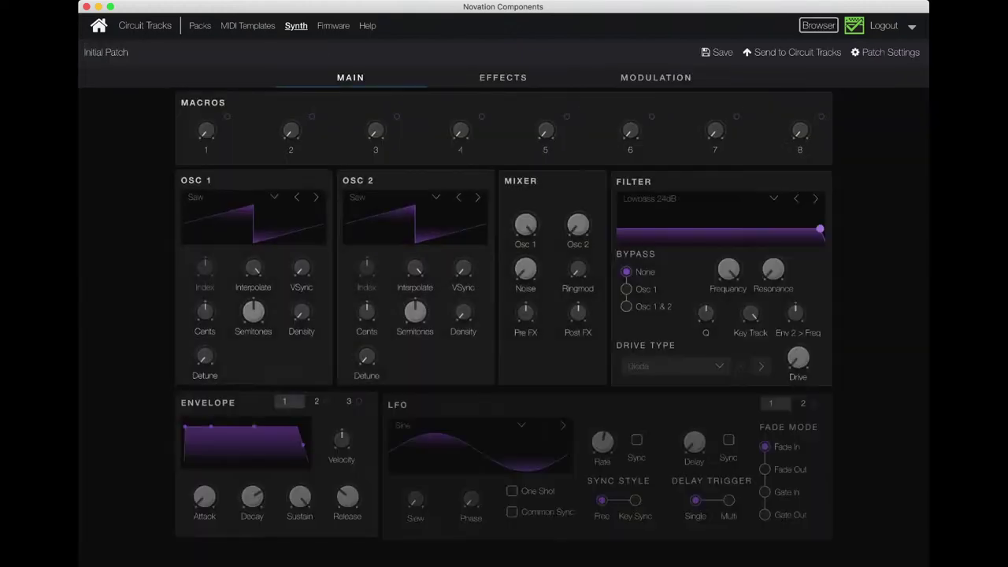